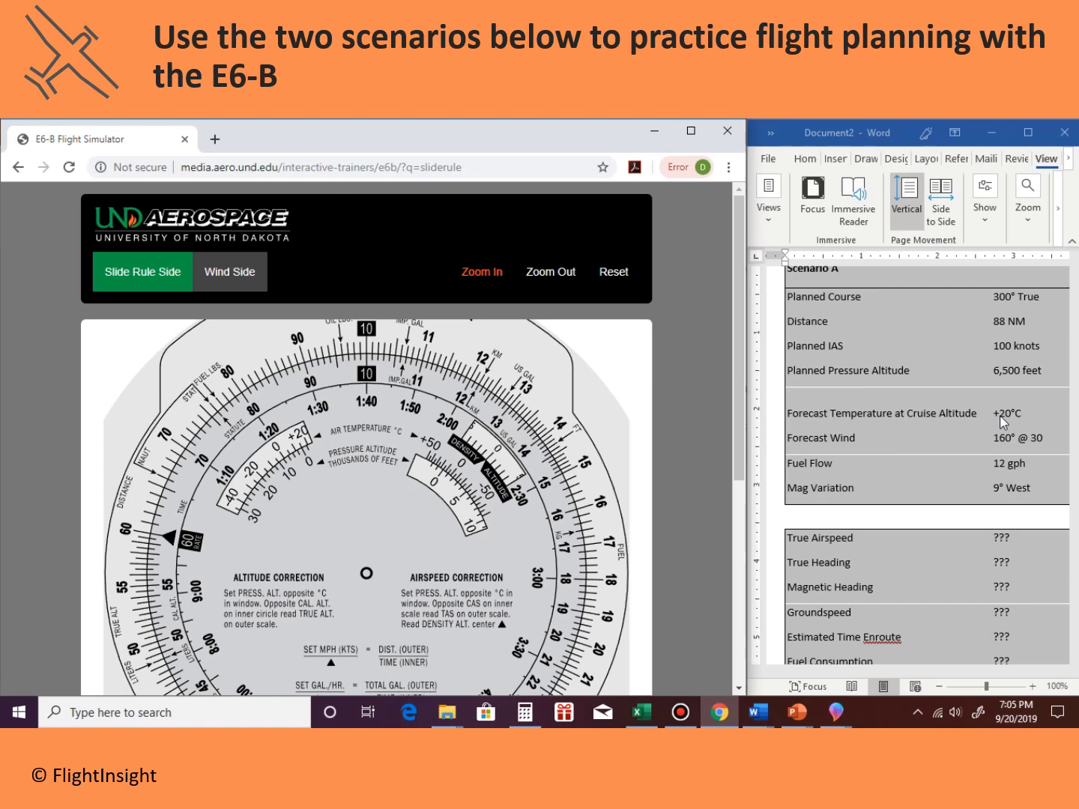
# Enlarge the slide rule and rotate the inner disc to align temperature with altitude.
pyautogui.click(476, 274)
pyautogui.click(475, 274)
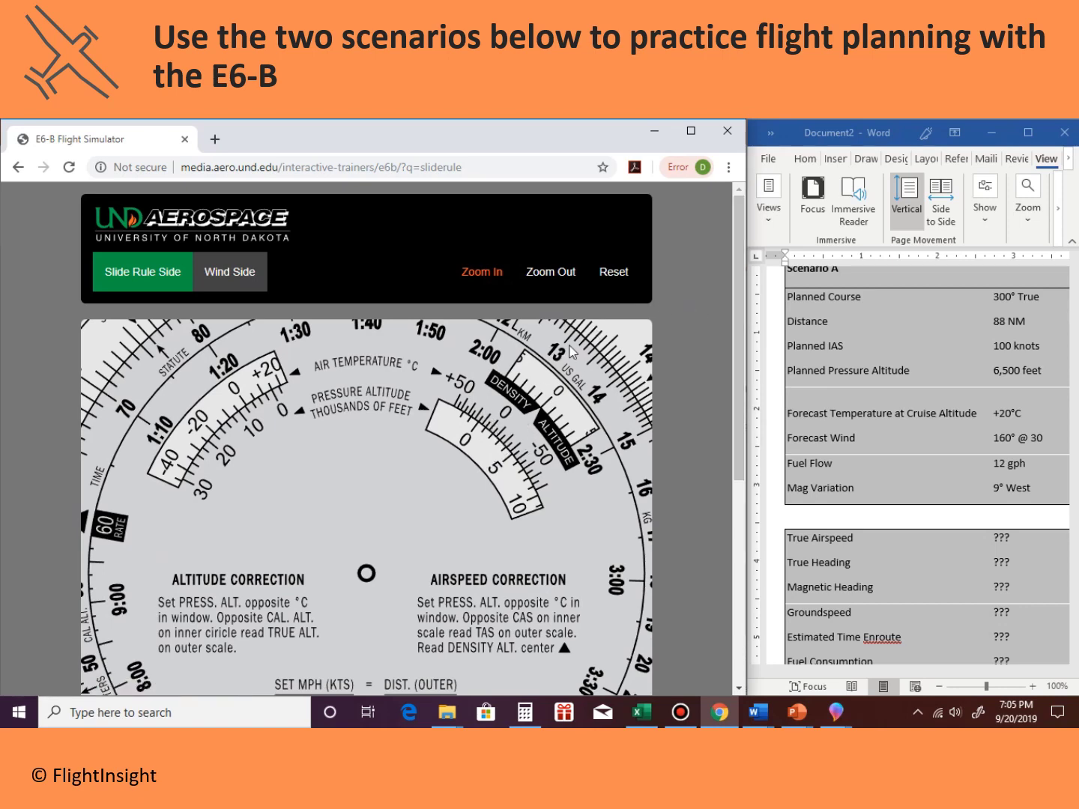
pyautogui.scroll(-3, 587, 362)
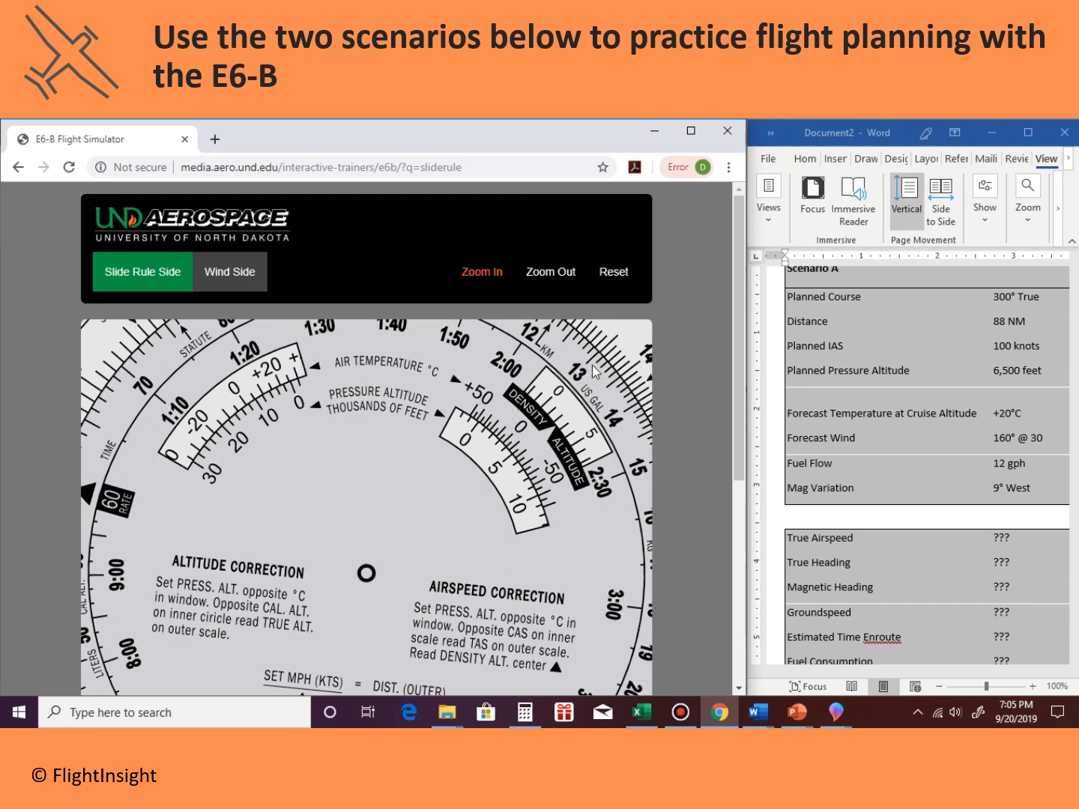
pyautogui.scroll(-2, 589, 361)
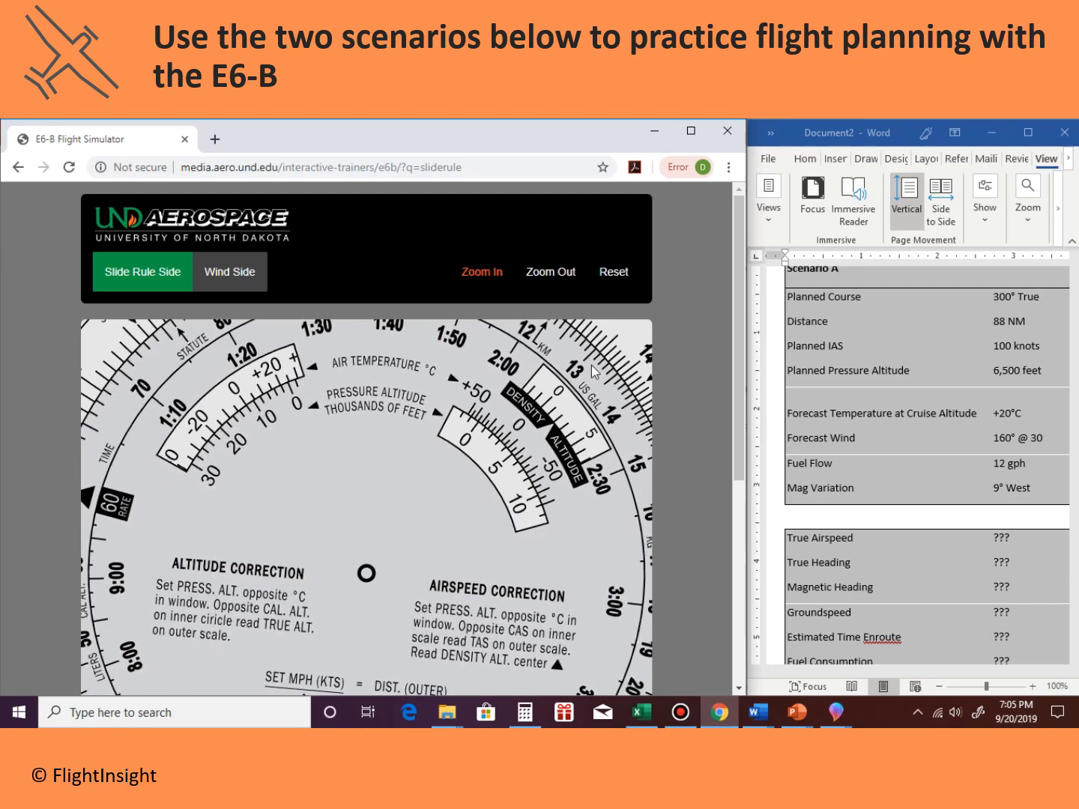
pyautogui.scroll(-3, 603, 375)
pyautogui.moveTo(602, 376); pyautogui.dragTo(647, 428)
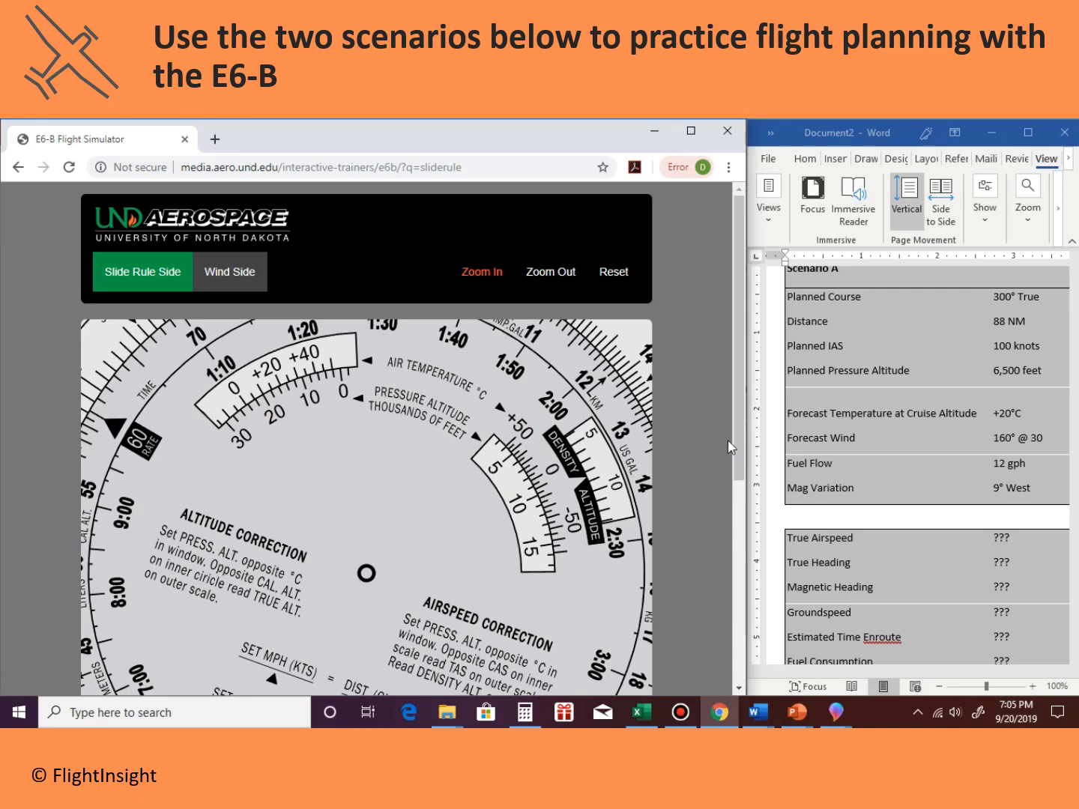
# Zoom the slide rule back out and pan down to show the computer's title.
pyautogui.click(565, 279)
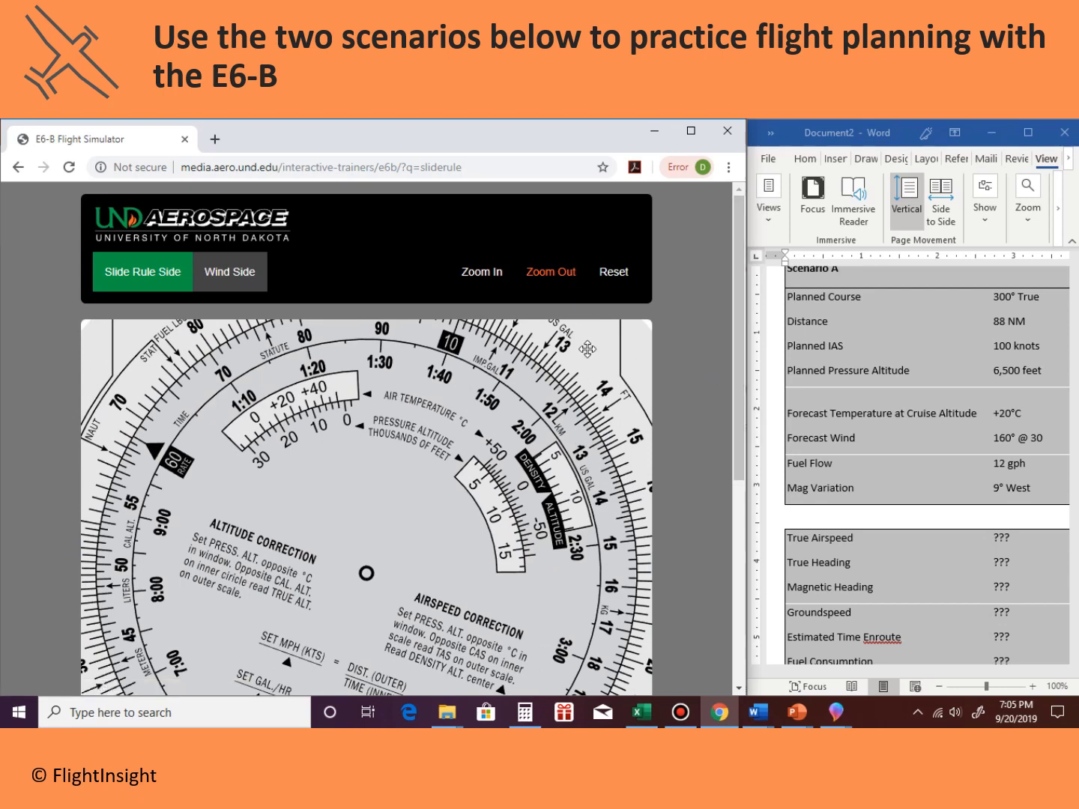
pyautogui.moveTo(586, 358); pyautogui.dragTo(585, 433)
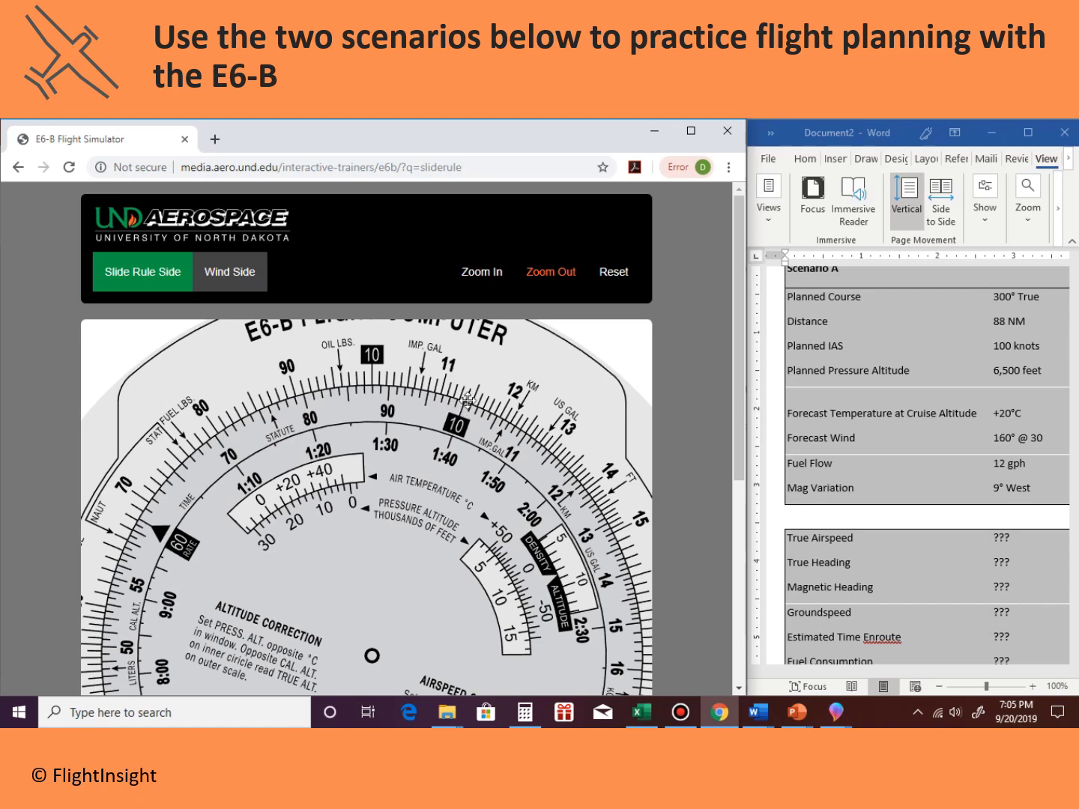
pyautogui.click(1022, 543)
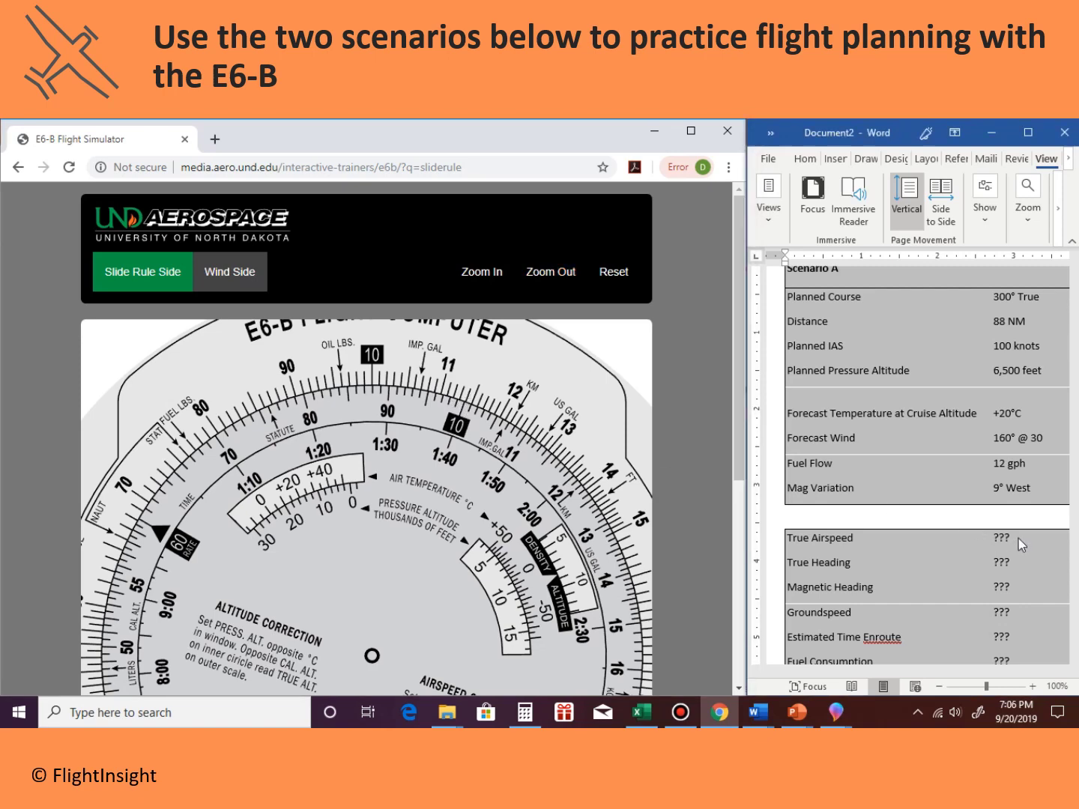
# Enter 114 kts as True Airspeed in Word, then flip the E6-B to its wind side.
pyautogui.click(1008, 538)
pyautogui.press('BackSpace')
pyautogui.press('BackSpace')
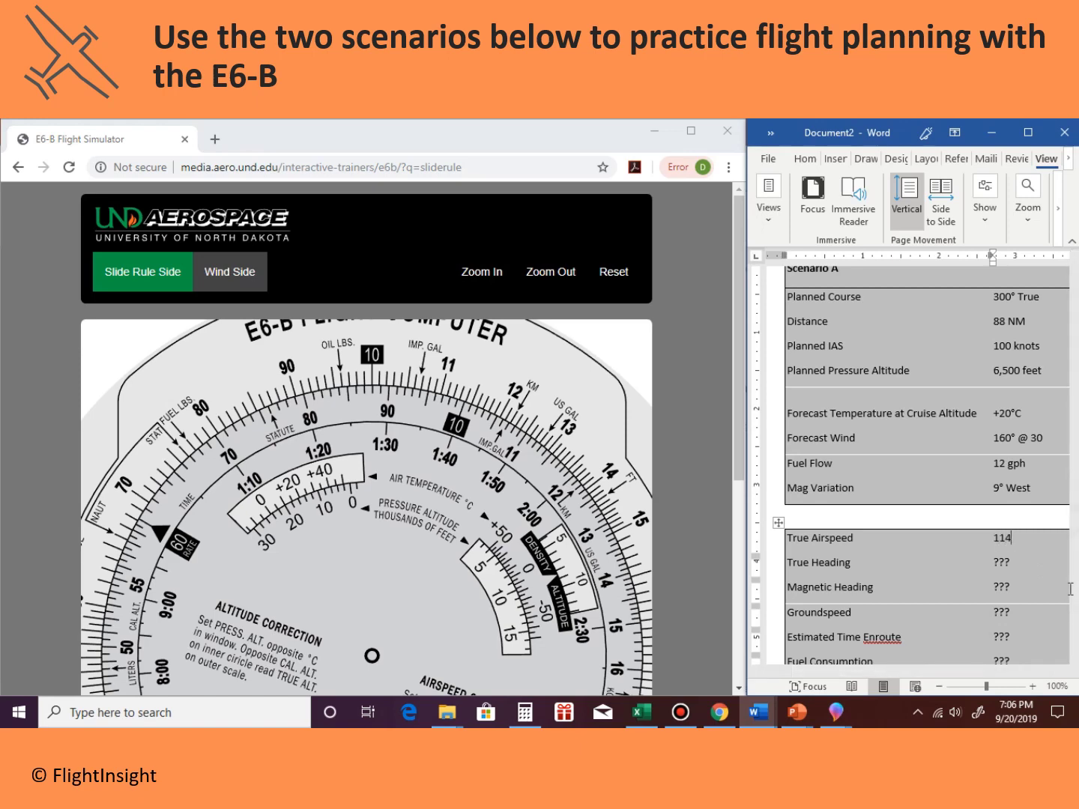
pyautogui.write('114 kts')
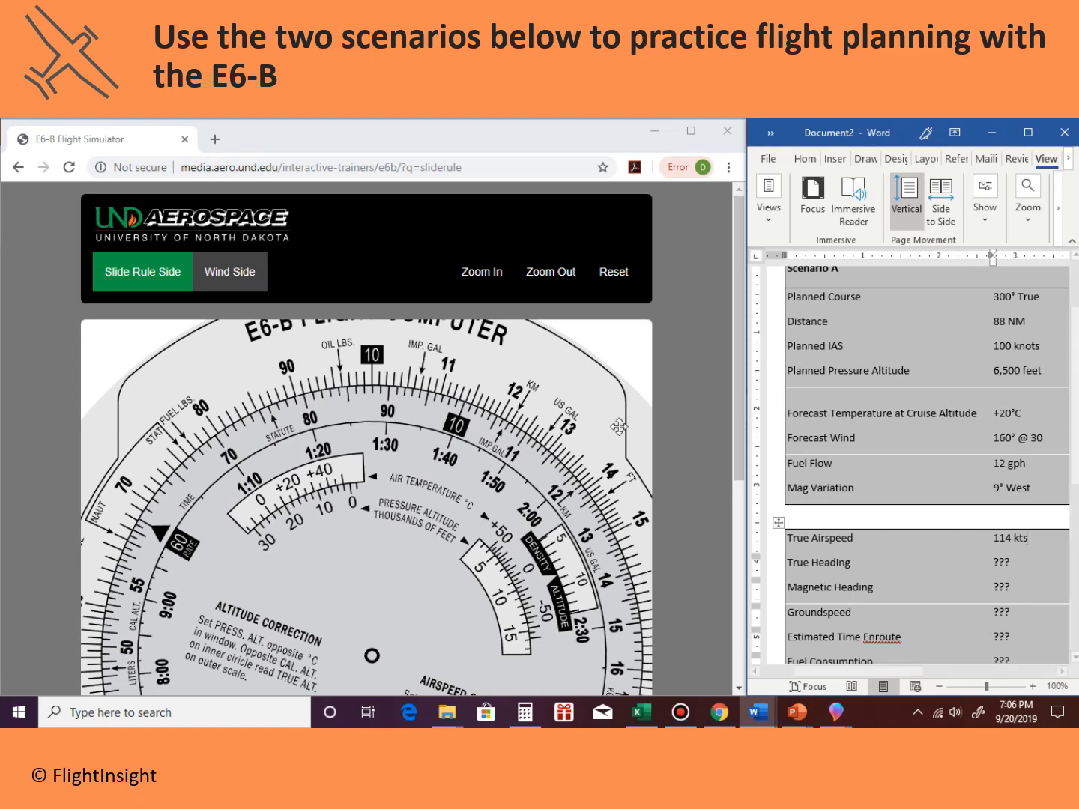
pyautogui.click(244, 279)
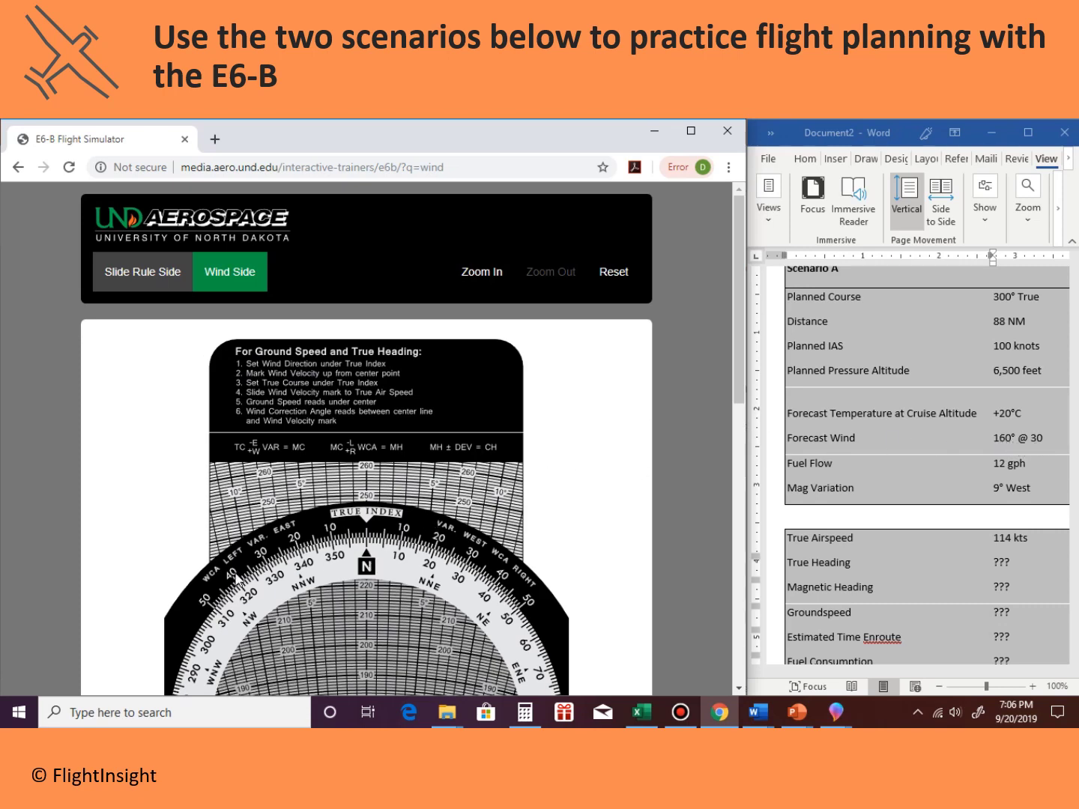
# Rotate the compass rose to put the 160° wind direction under the True Index.
pyautogui.moveTo(234, 586); pyautogui.dragTo(170, 692)
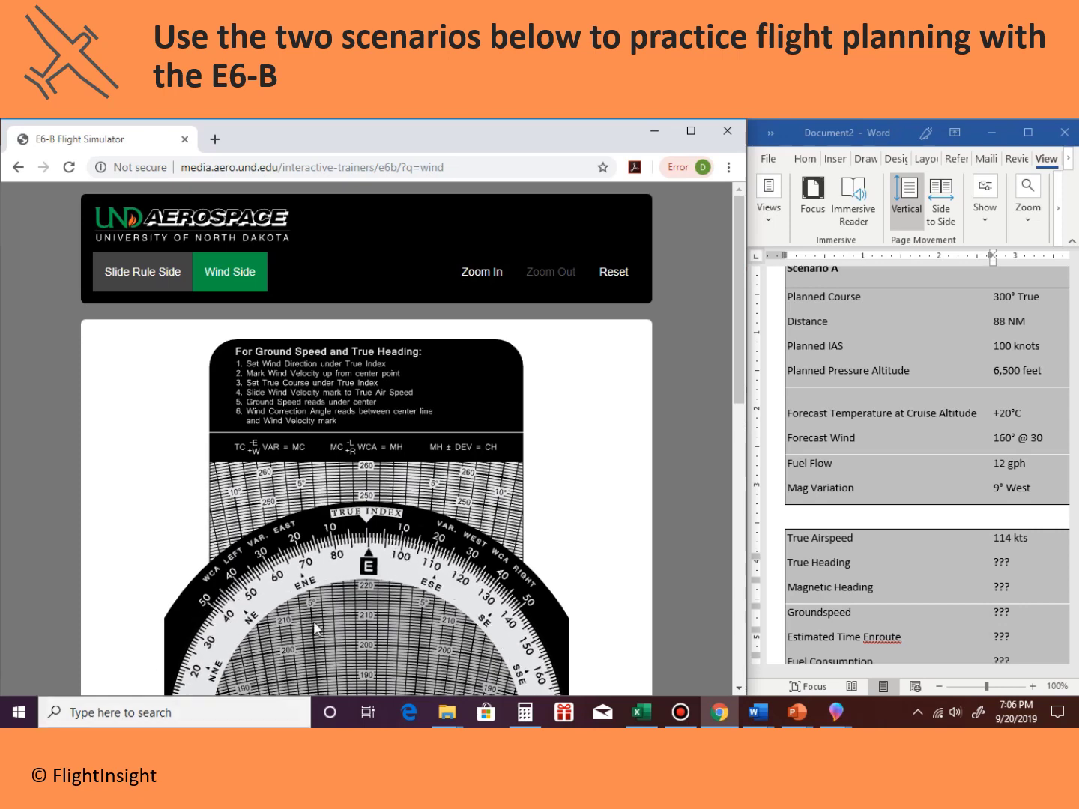
pyautogui.moveTo(487, 594); pyautogui.dragTo(273, 583)
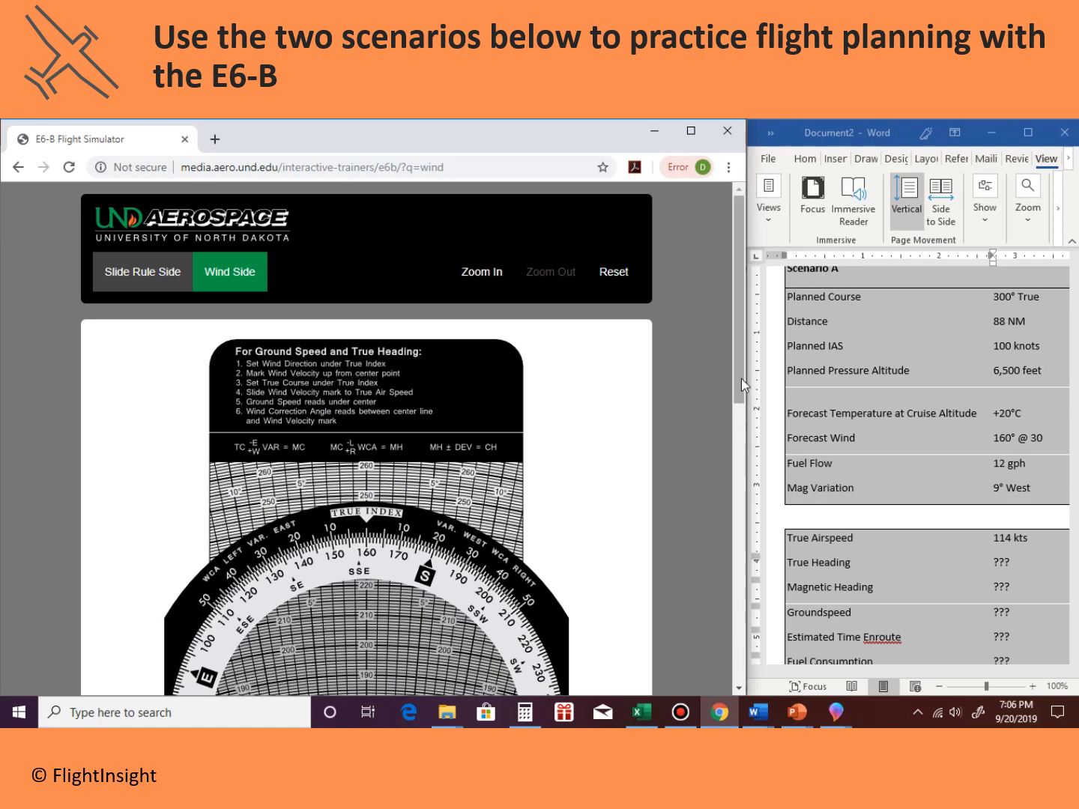
pyautogui.scroll(-3, 741, 406)
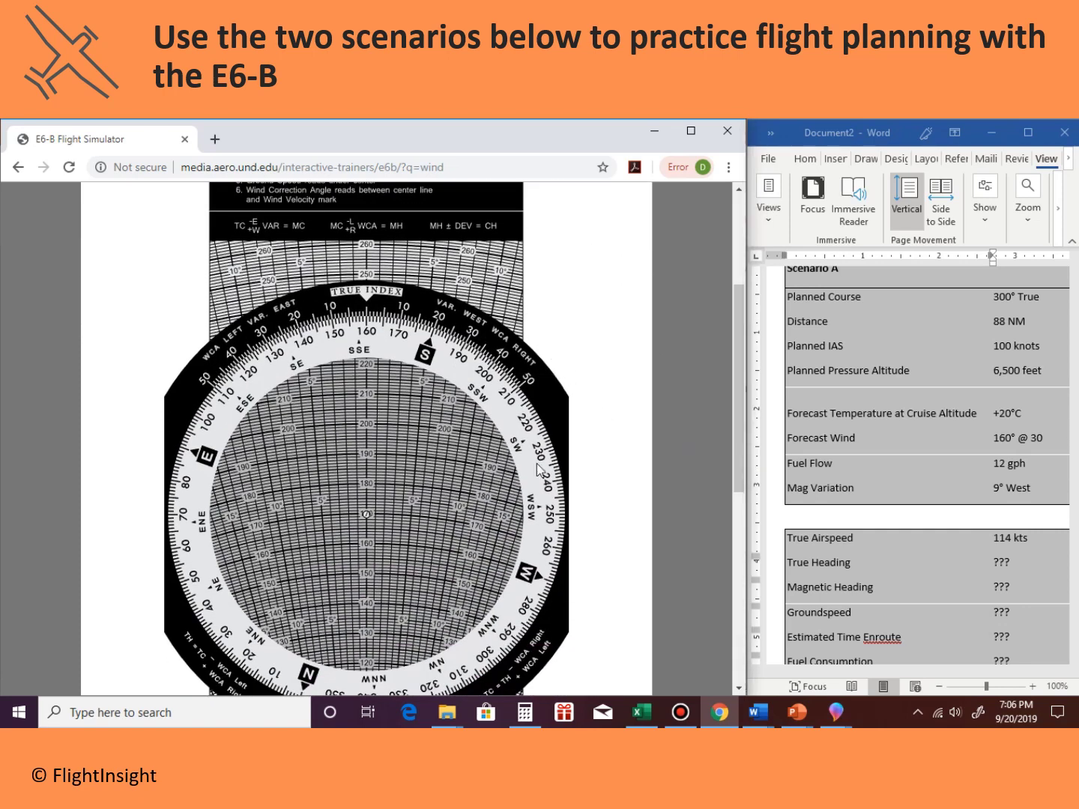
pyautogui.scroll(3, 542, 555)
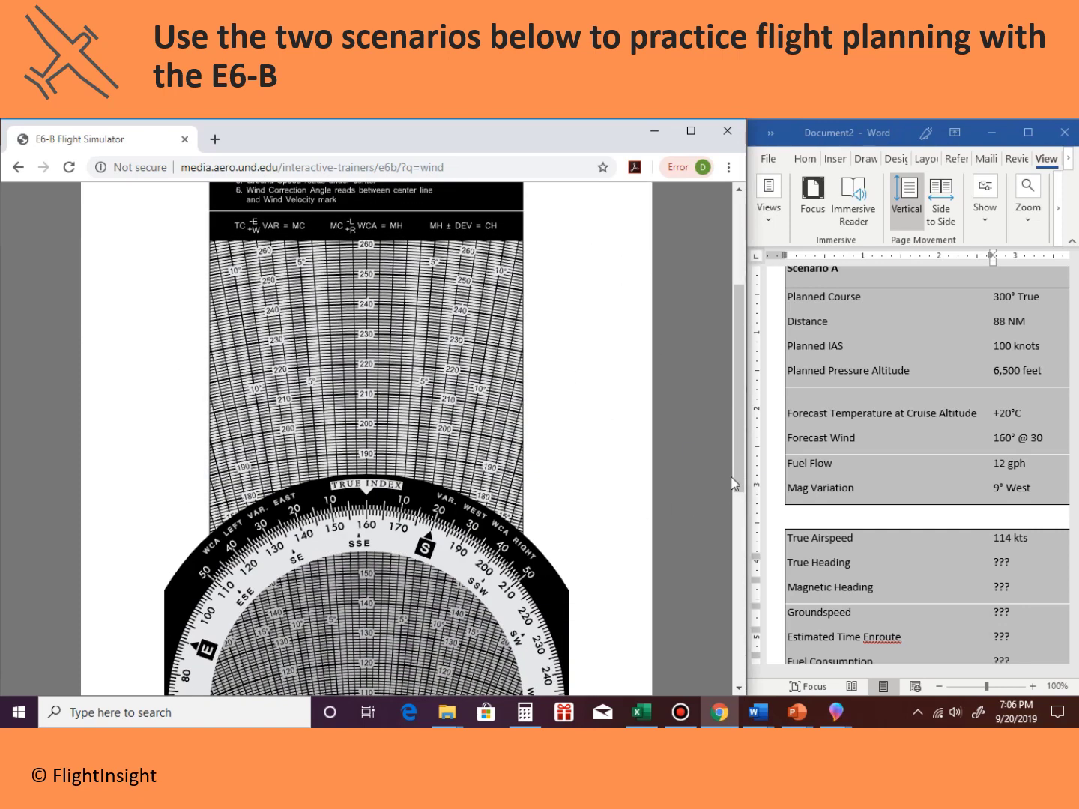
pyautogui.scroll(-3, 738, 478)
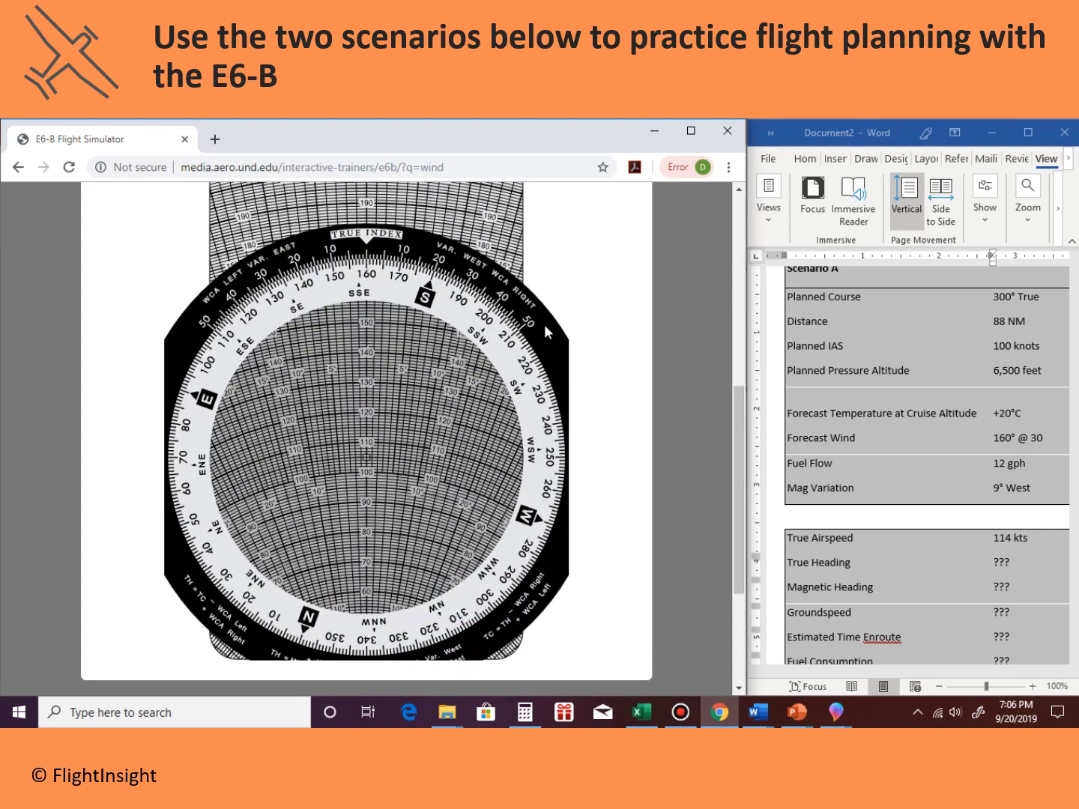
pyautogui.scroll(1, 544, 327)
pyautogui.scroll(2, 546, 330)
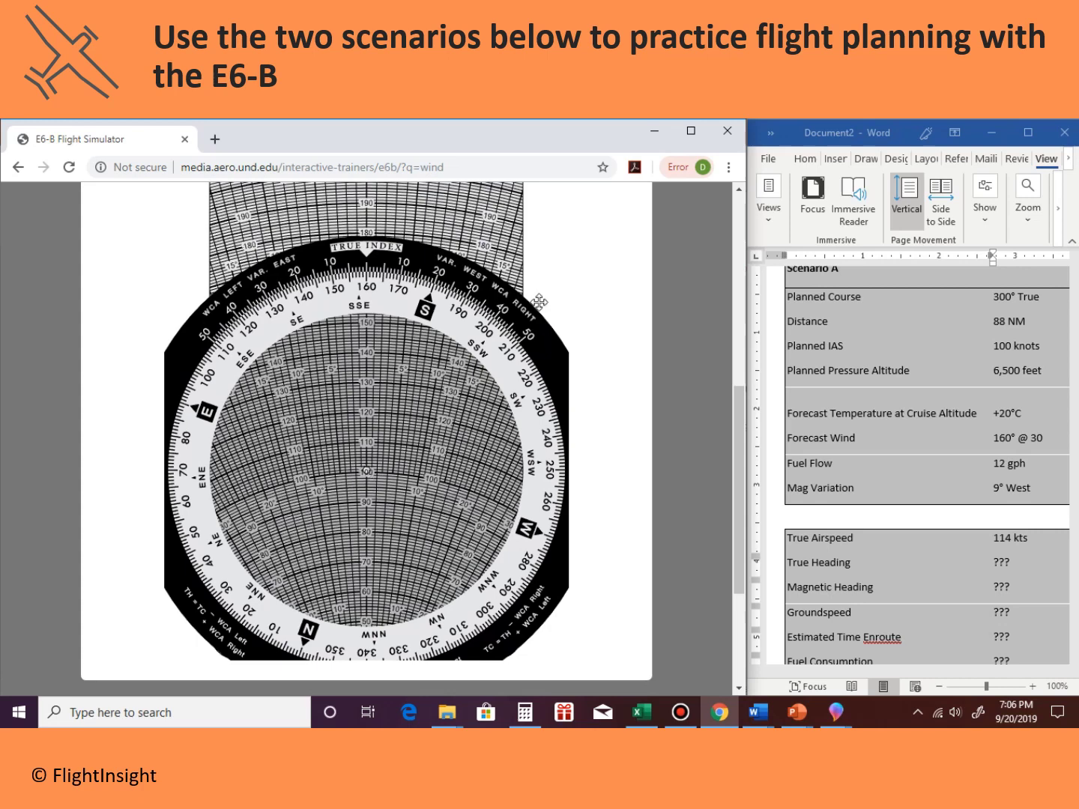
pyautogui.scroll(1, 535, 321)
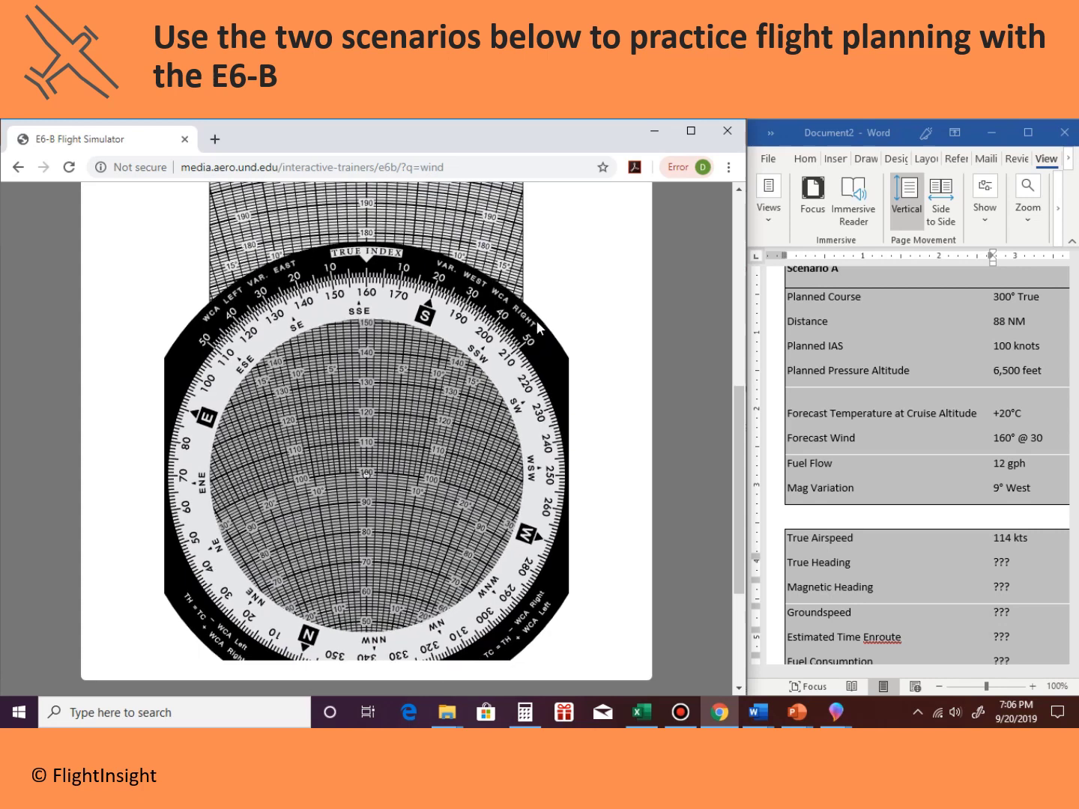
# Mark the wind dot 30 units above the grid centre.
pyautogui.moveTo(740, 418); pyautogui.dragTo(755, 198)
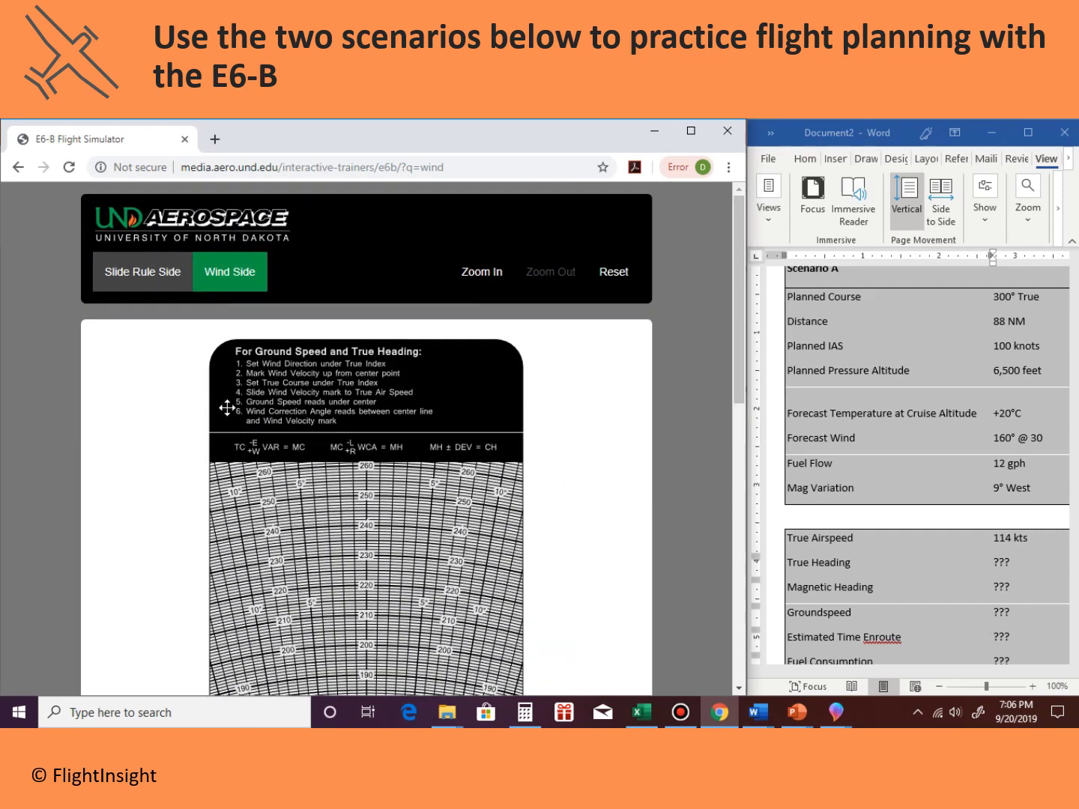
pyautogui.moveTo(741, 316); pyautogui.dragTo(742, 511)
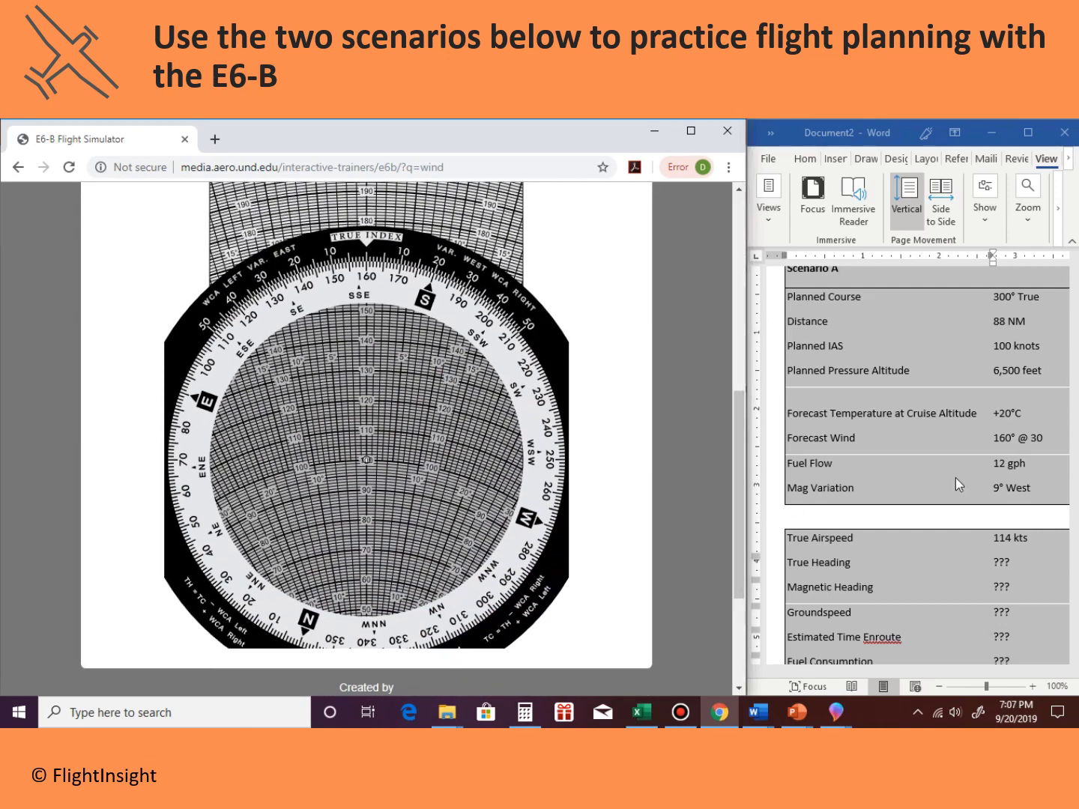
pyautogui.click(367, 370)
pyautogui.moveTo(739, 441); pyautogui.dragTo(725, 214)
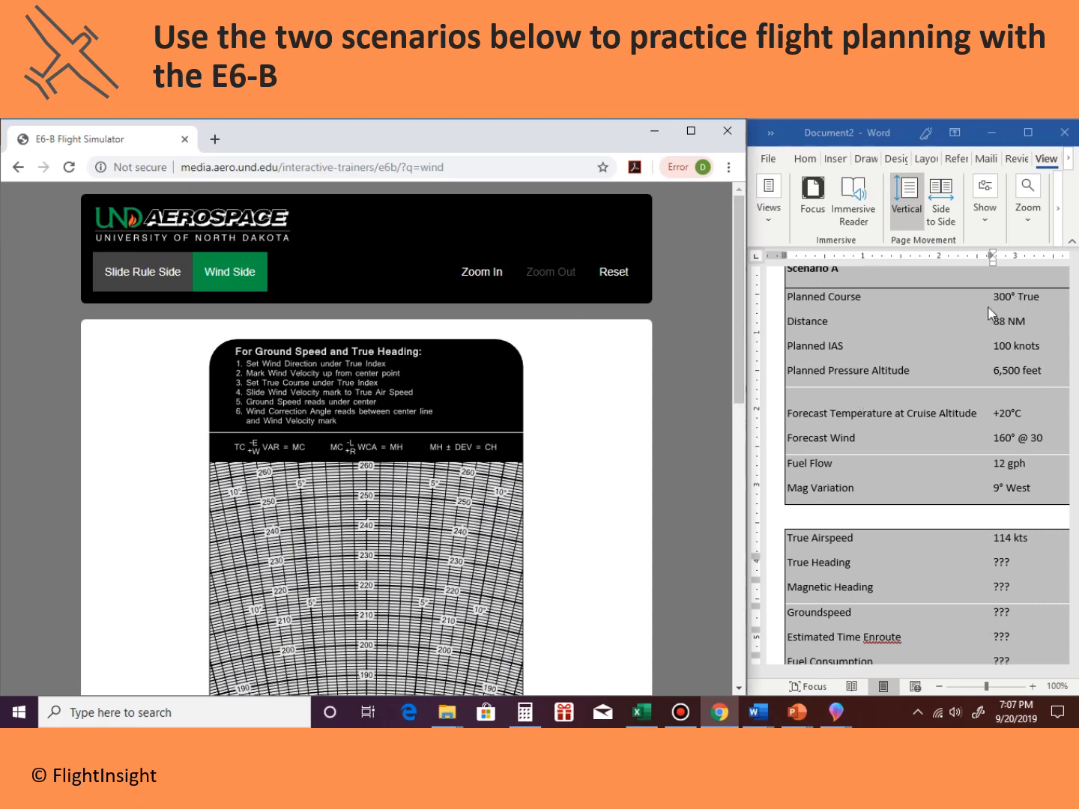
# Set the 300° true course under the True Index and slide the wheel up the speed grid.
pyautogui.moveTo(736, 305); pyautogui.dragTo(738, 490)
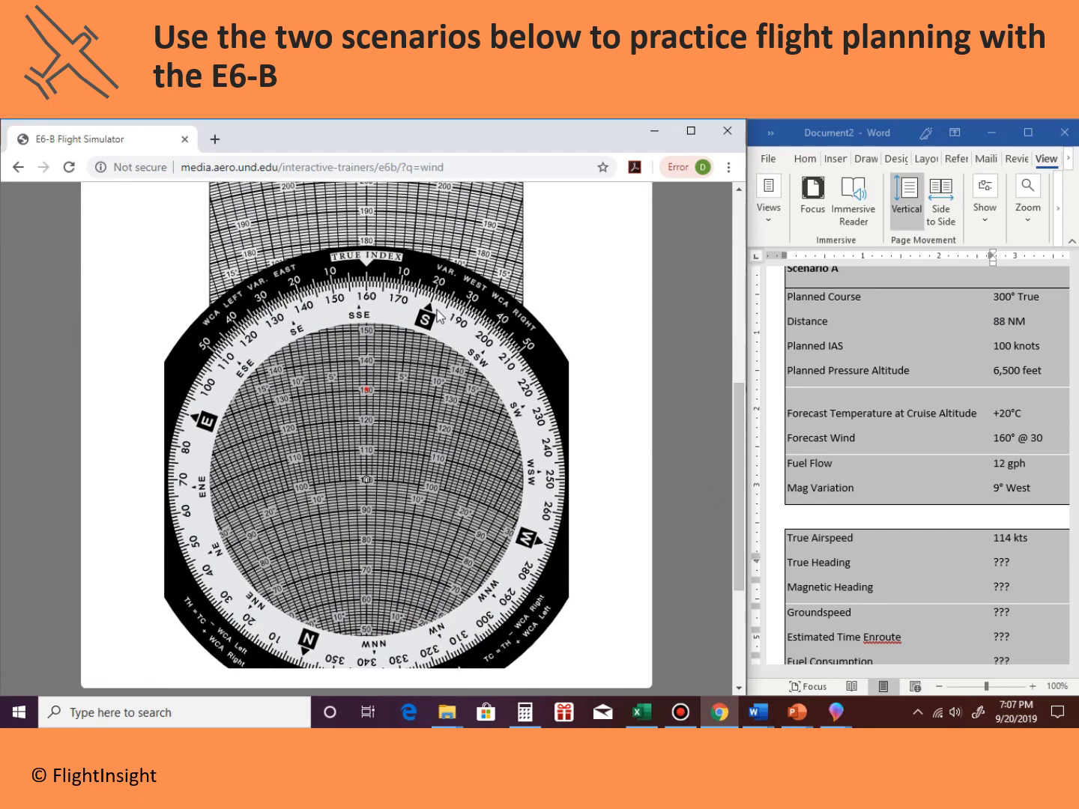
pyautogui.moveTo(350, 320)
pyautogui.mouseDown()
pyautogui.moveTo(452, 347)
pyautogui.moveTo(515, 533)
pyautogui.moveTo(211, 498)
pyautogui.moveTo(192, 576)
pyautogui.mouseUp()
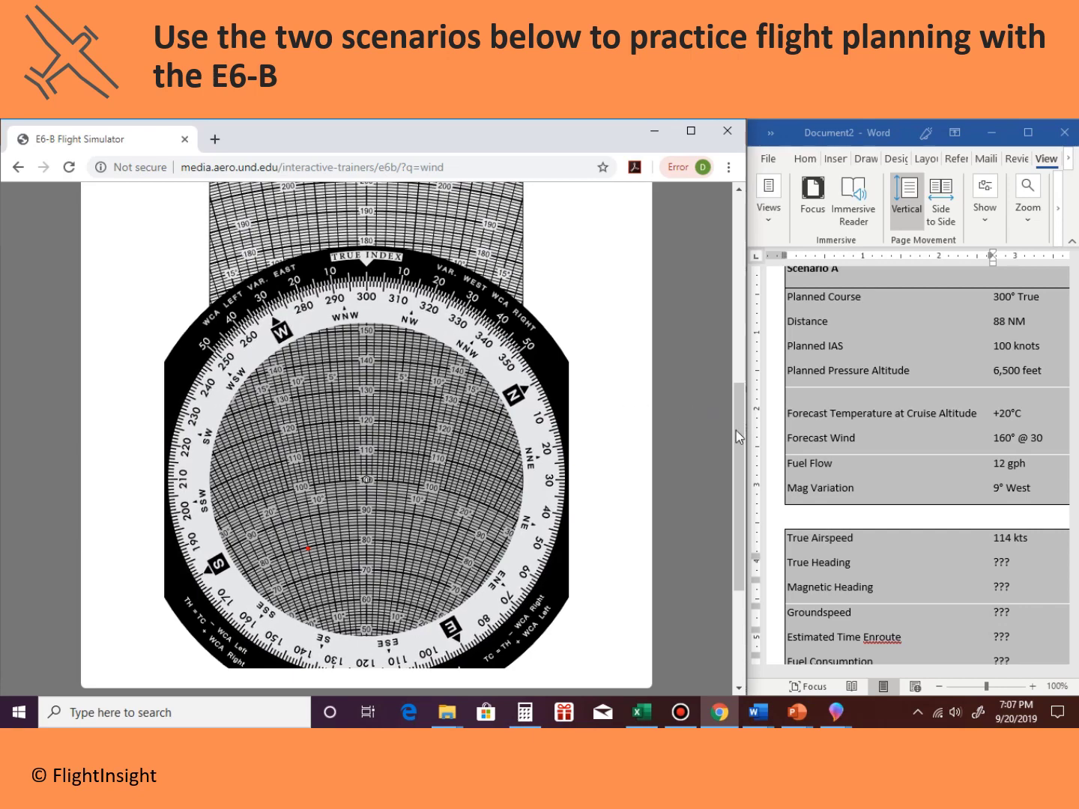
pyautogui.moveTo(737, 430); pyautogui.dragTo(727, 200)
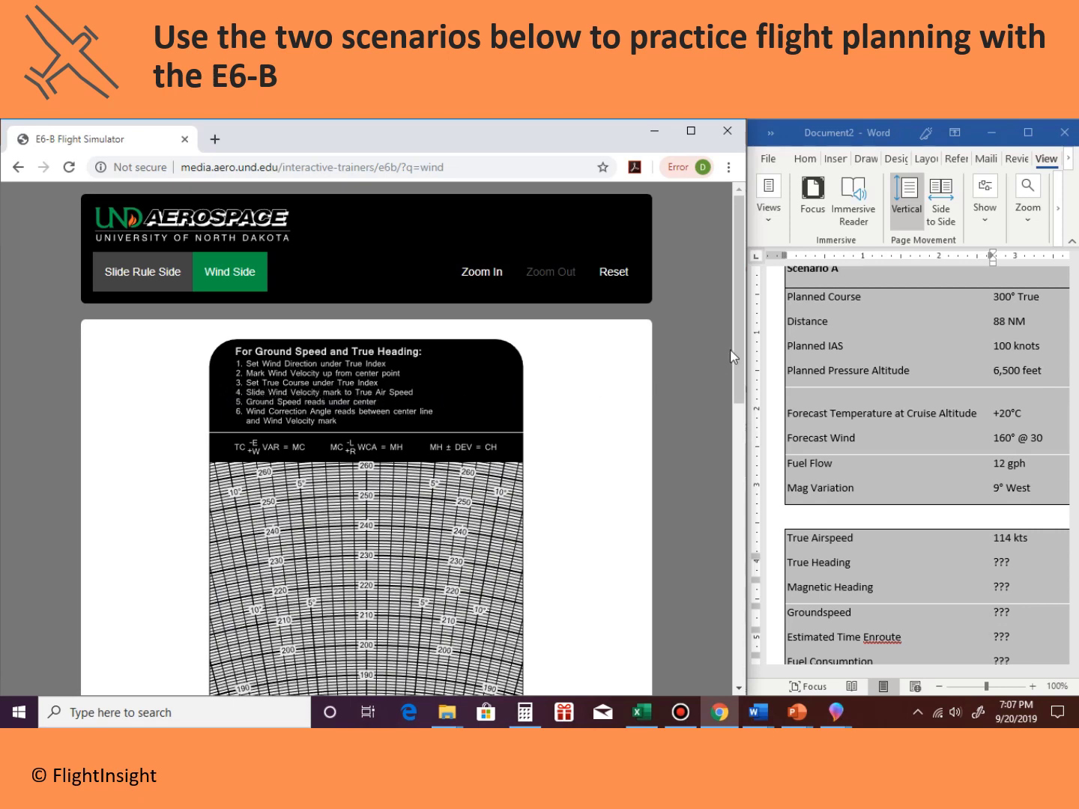
pyautogui.moveTo(736, 348); pyautogui.dragTo(737, 531)
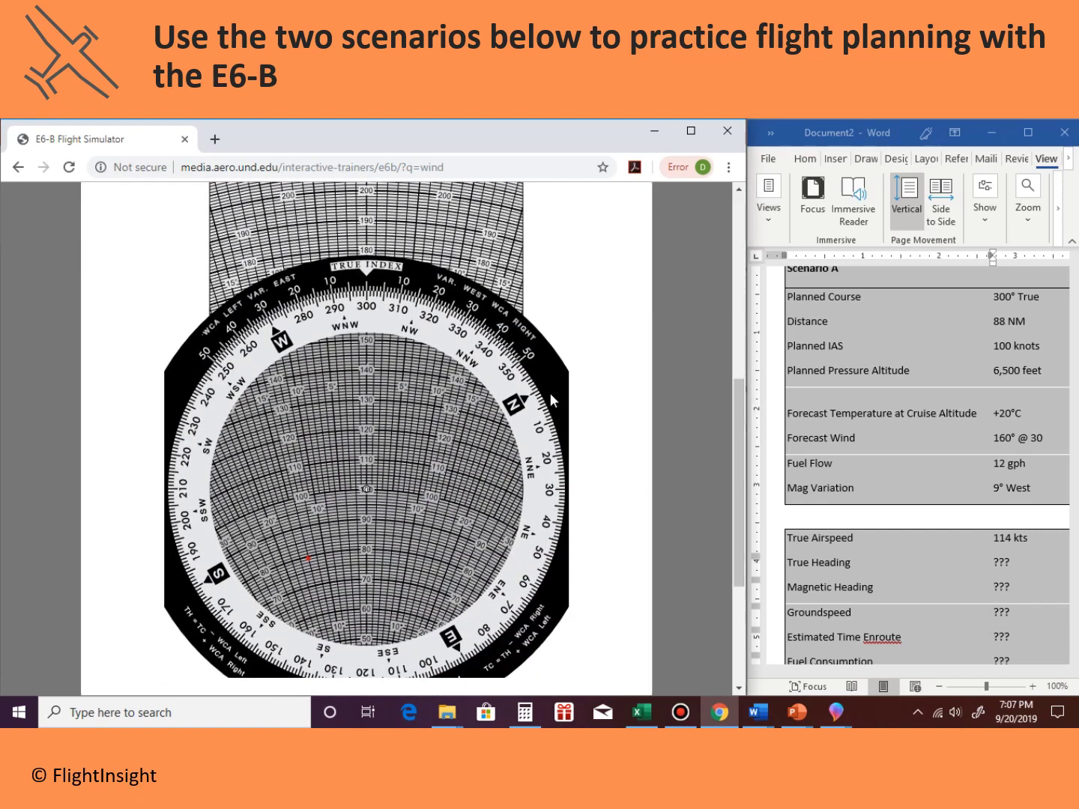
pyautogui.moveTo(495, 301); pyautogui.dragTo(499, 209)
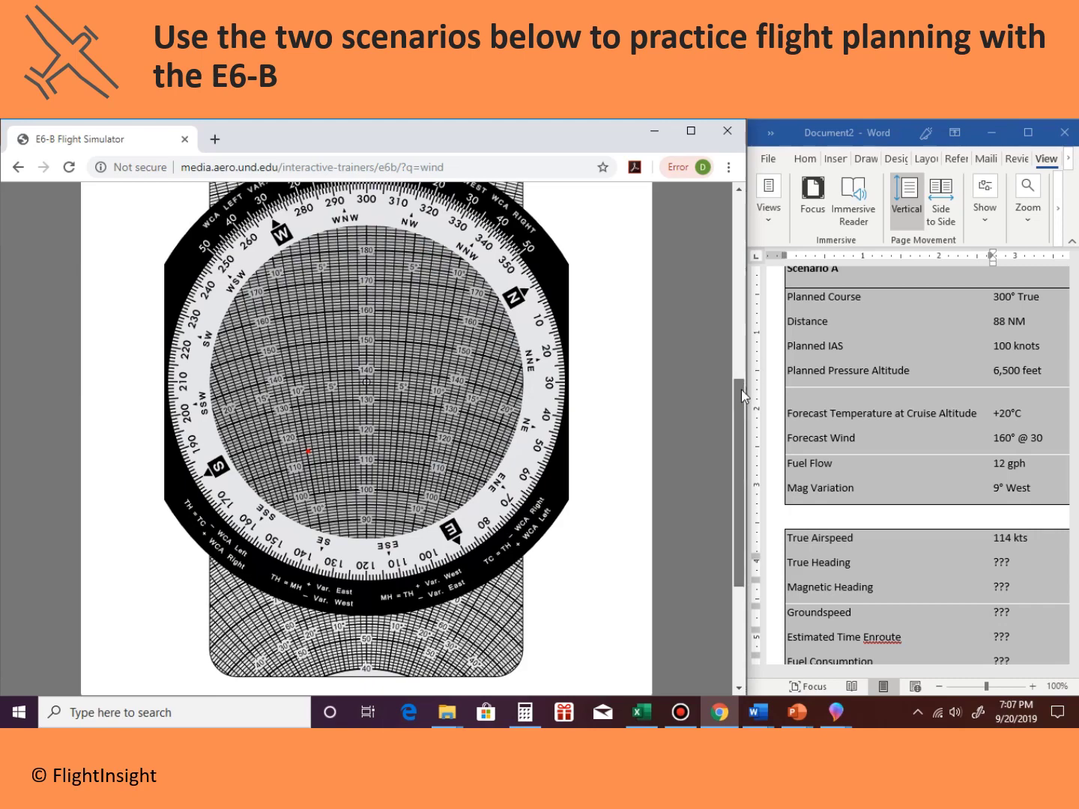
pyautogui.moveTo(741, 390); pyautogui.dragTo(756, 197)
# Zoom in on the wind side and nudge the outer wind correction ring slightly.
pyautogui.click(488, 289)
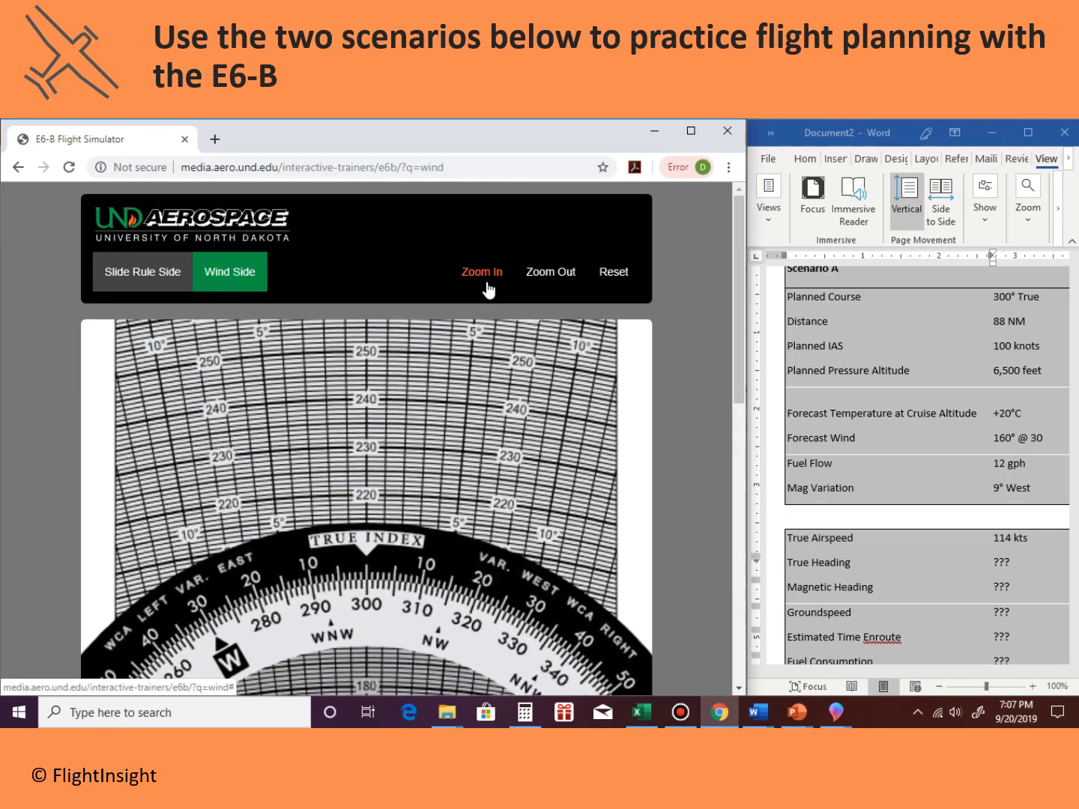
pyautogui.moveTo(738, 339); pyautogui.dragTo(747, 541)
pyautogui.scroll(1, 746, 535)
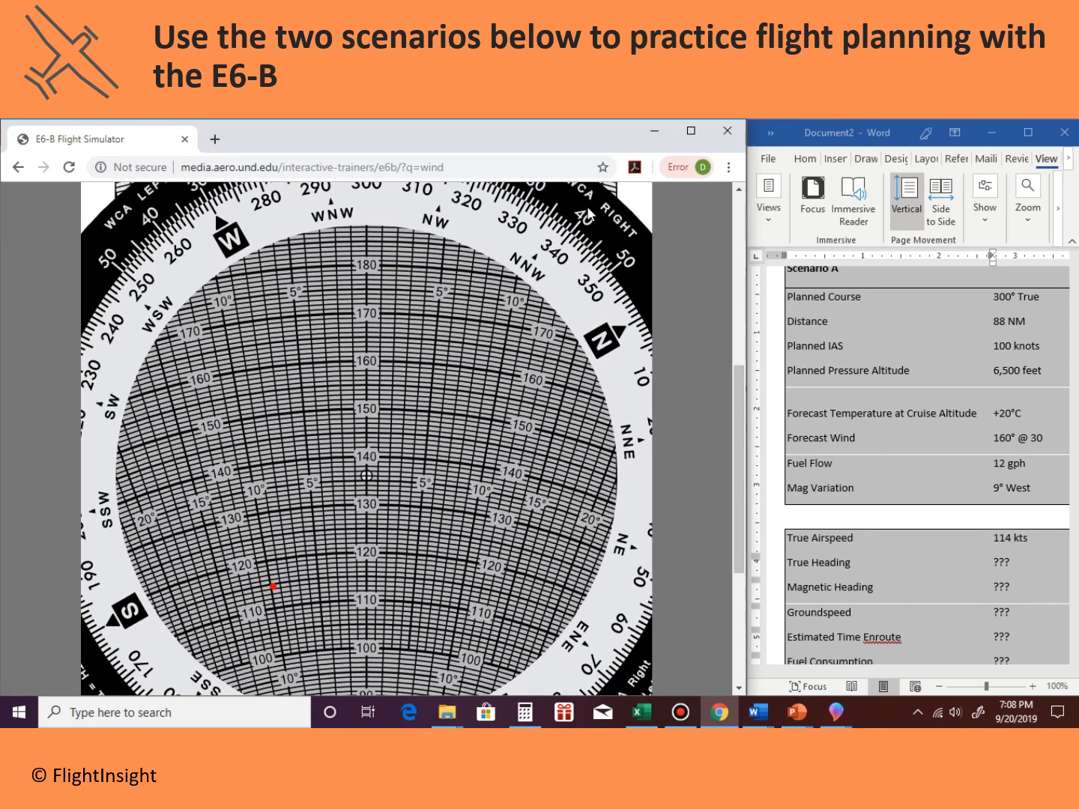
pyautogui.scroll(1, 588, 215)
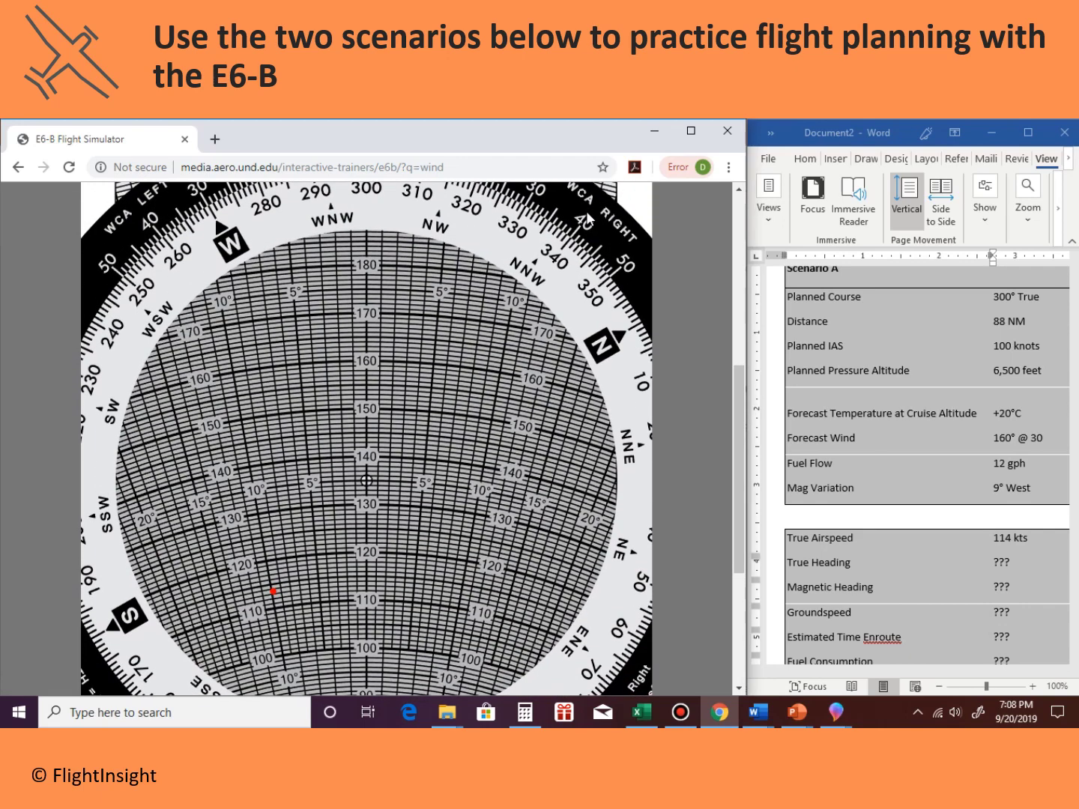
pyautogui.moveTo(589, 217); pyautogui.dragTo(590, 218)
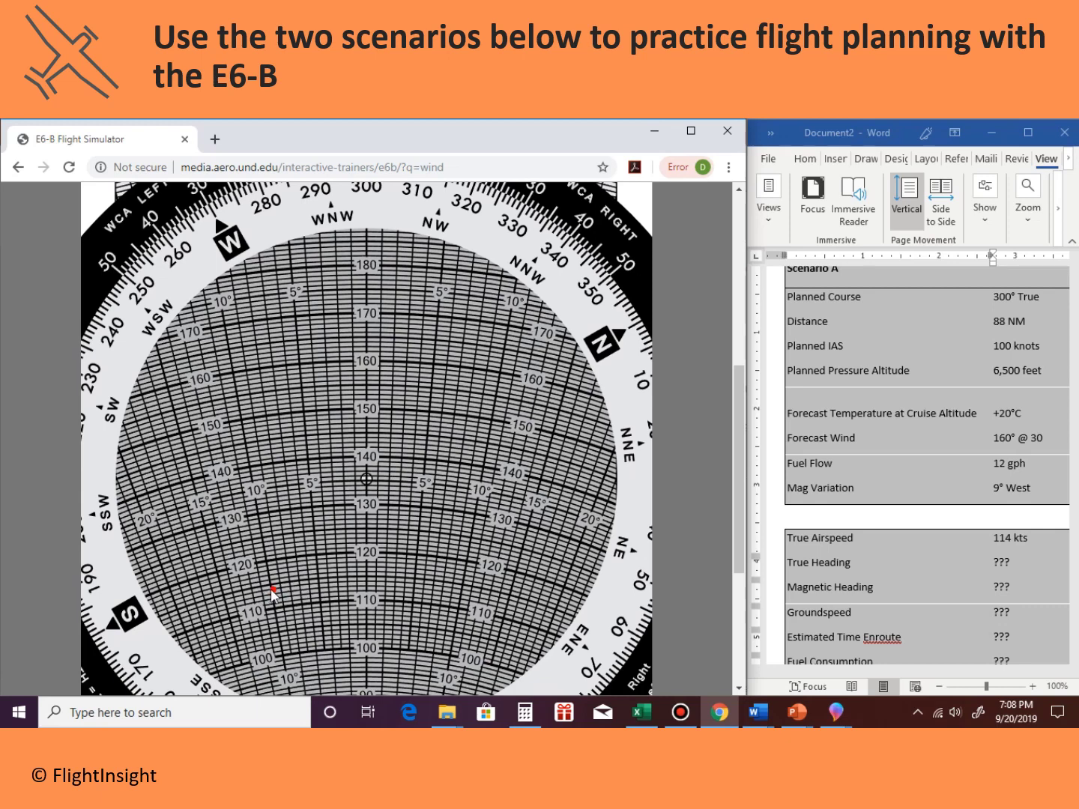
# Zoom out to show the entire wind face at reduced size.
pyautogui.scroll(1, 734, 327)
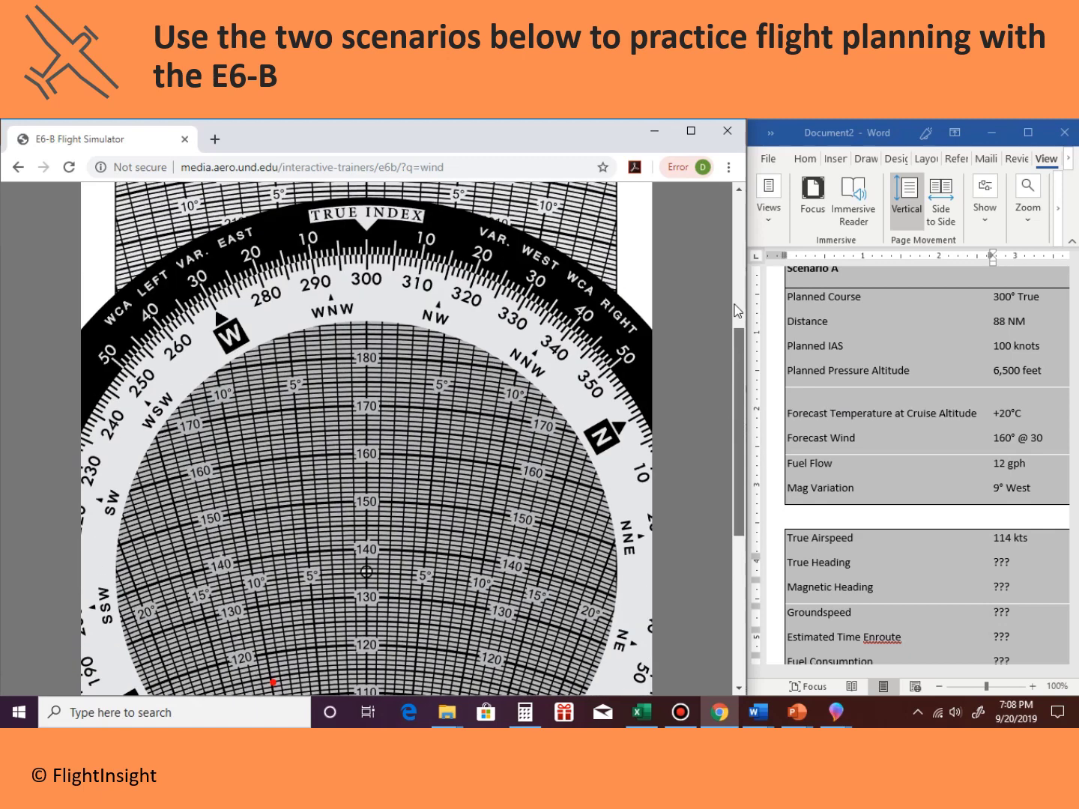
pyautogui.scroll(4, 734, 327)
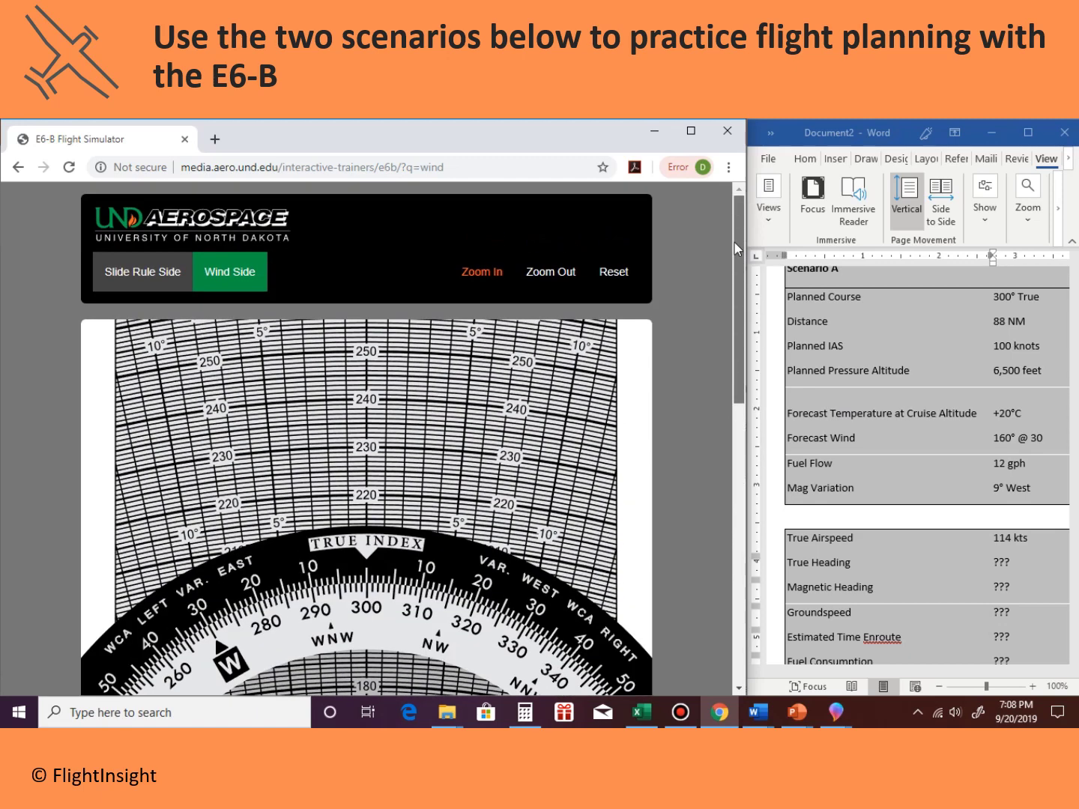
pyautogui.click(555, 274)
pyautogui.scroll(1, 474, 484)
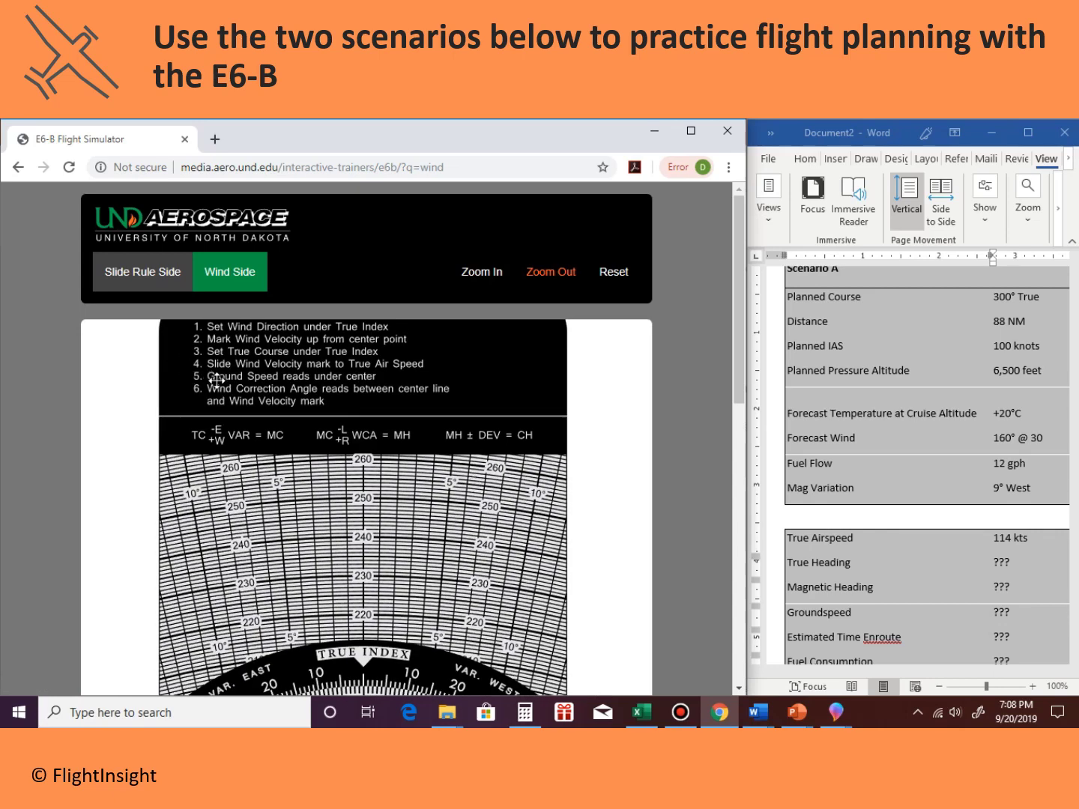
pyautogui.moveTo(737, 338); pyautogui.dragTo(751, 566)
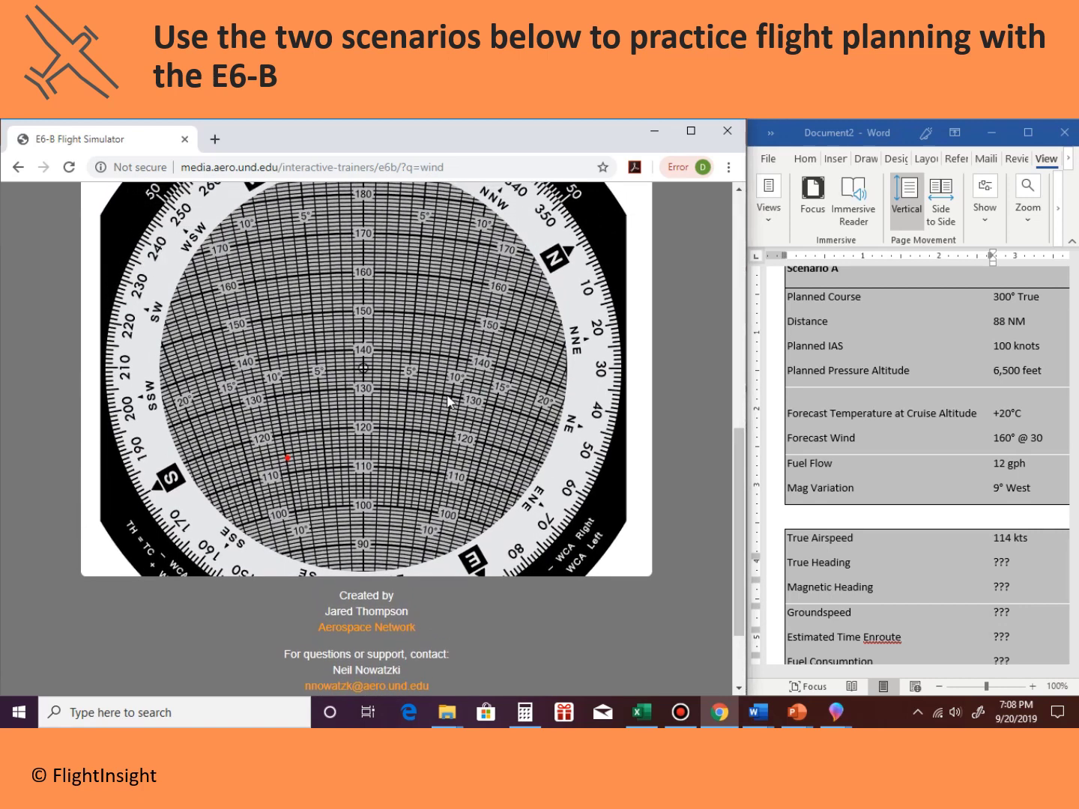
# Replace the Groundspeed placeholder in the Scenario A table with 135 kts.
pyautogui.click(1008, 611)
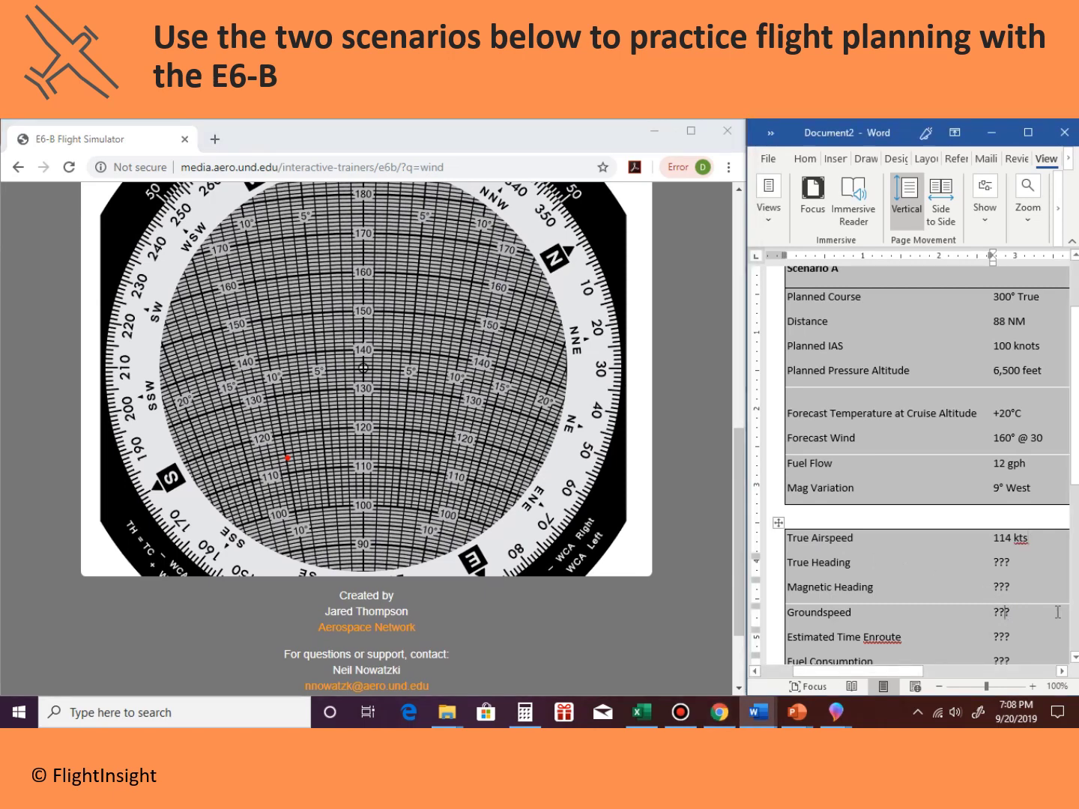
pyautogui.press('BackSpace')
pyautogui.press('BackSpace')
pyautogui.press('BackSpace')
pyautogui.write('135 kts')
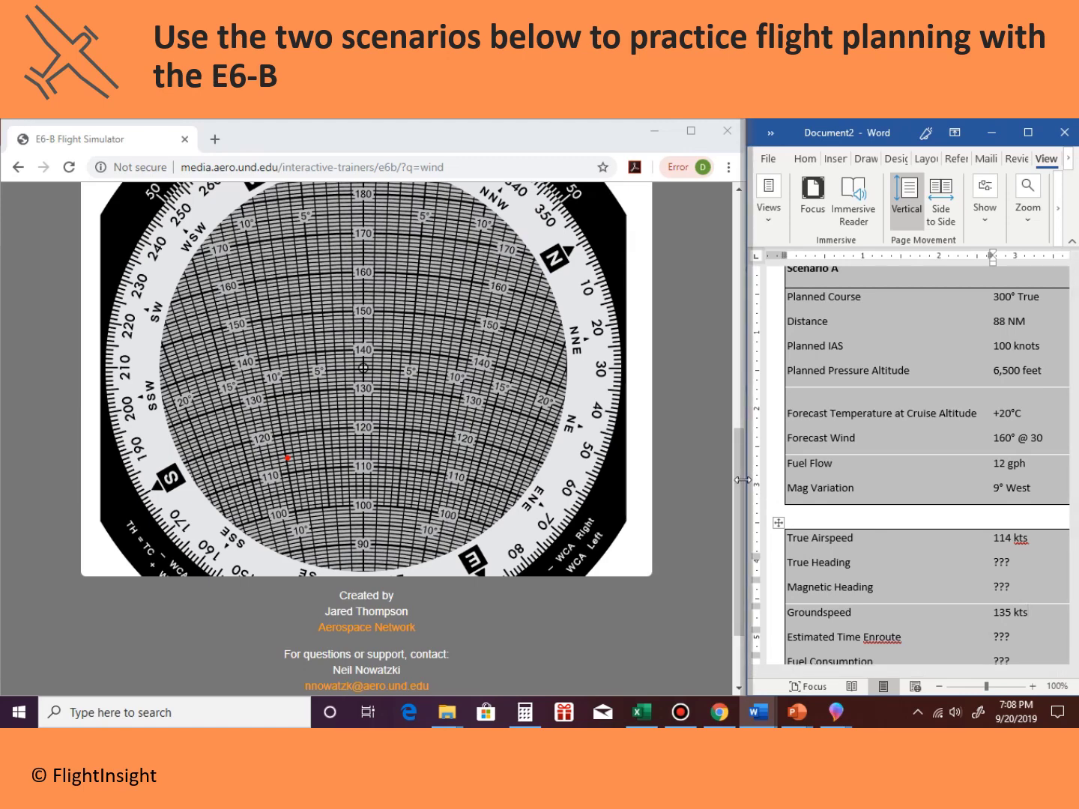
pyautogui.moveTo(737, 476); pyautogui.dragTo(728, 225)
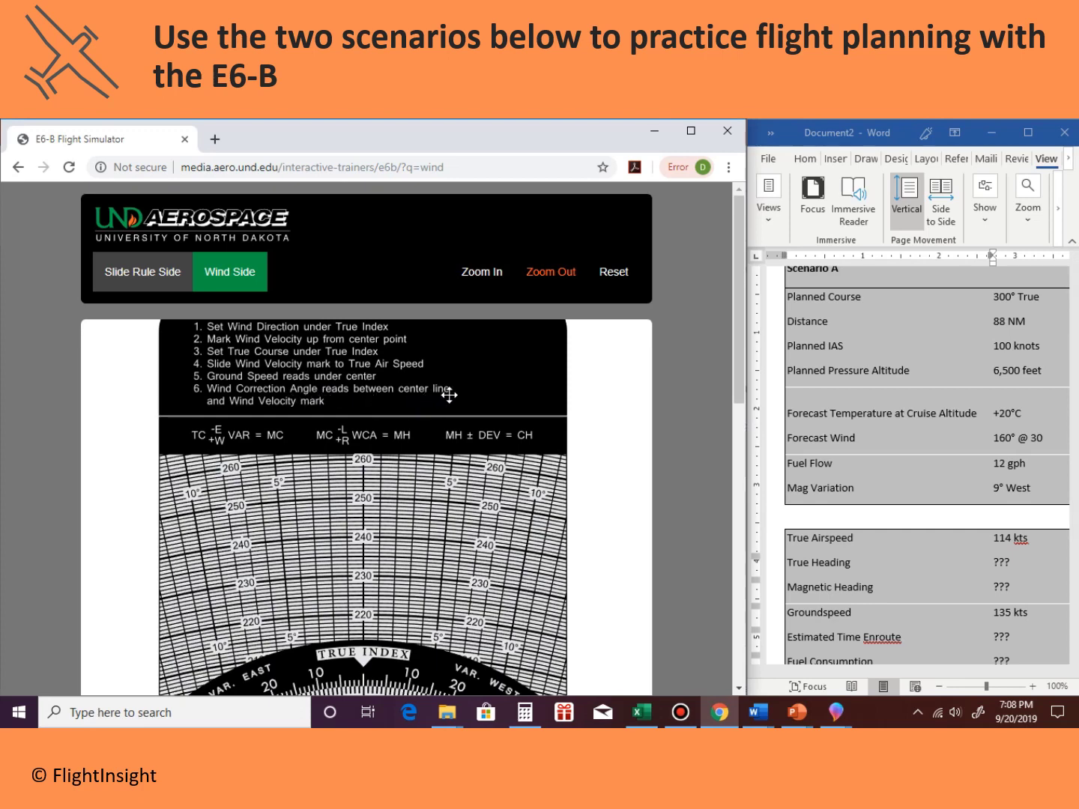
pyautogui.moveTo(742, 371); pyautogui.dragTo(749, 577)
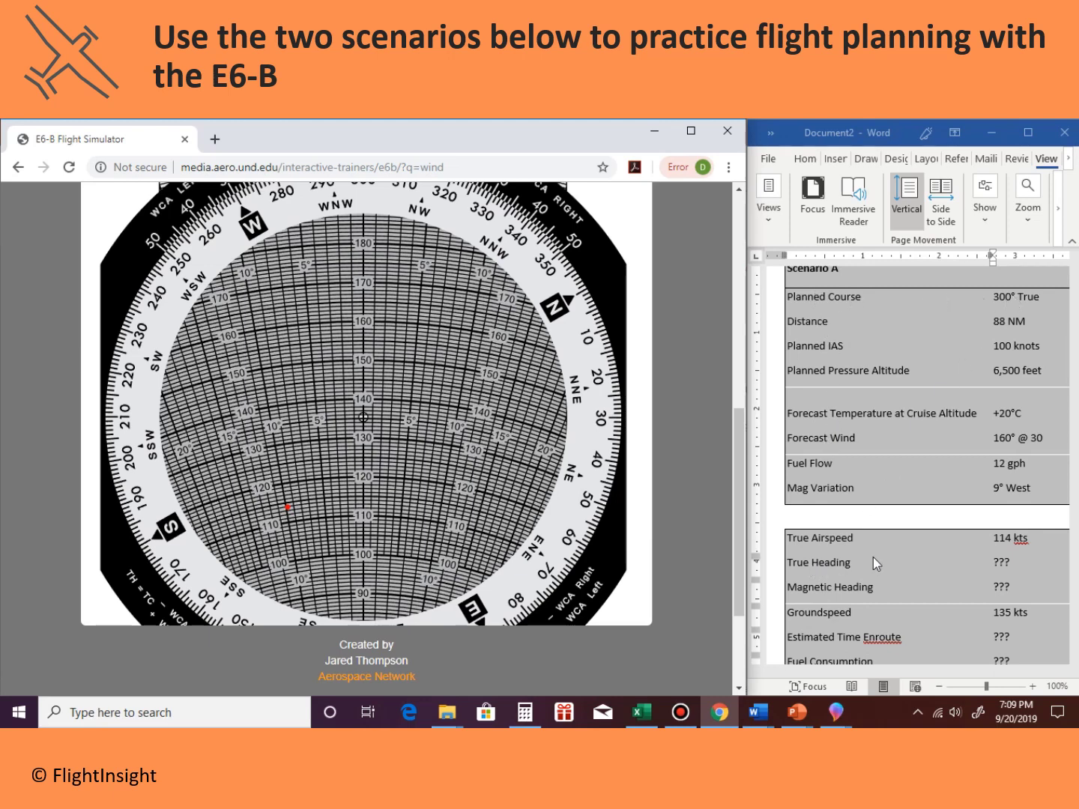
# Replace the True Heading placeholder with 290°.
pyautogui.click(1008, 561)
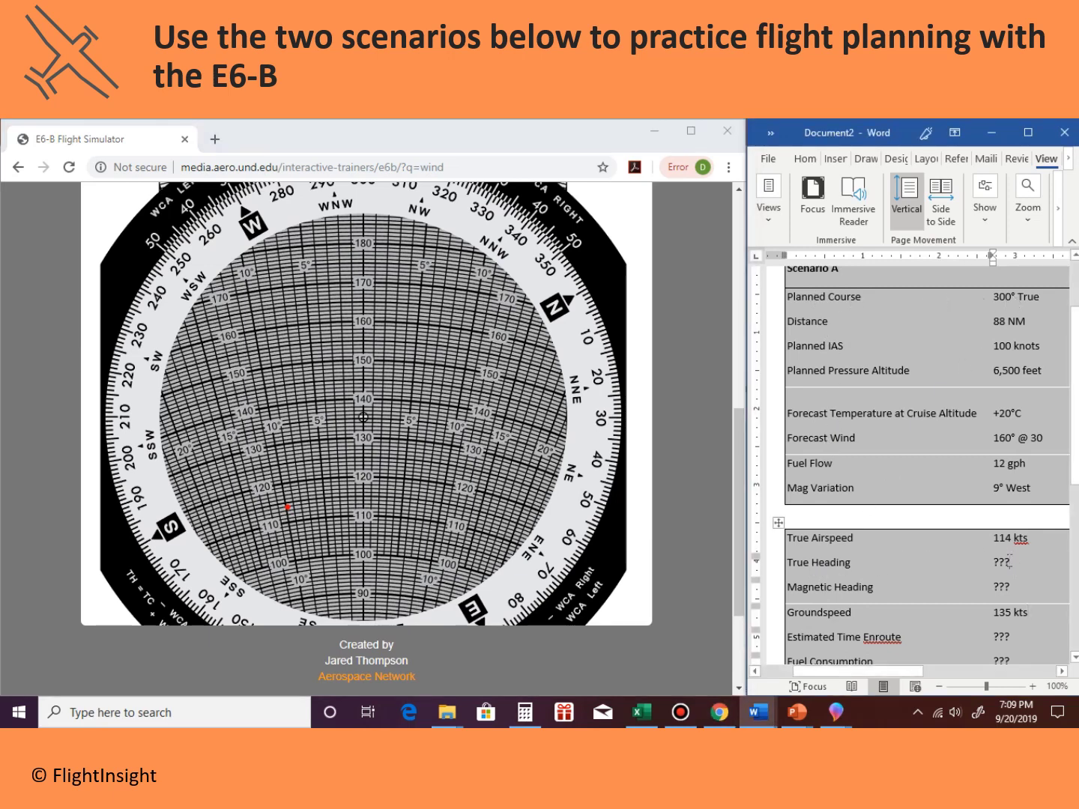
pyautogui.press('BackSpace')
pyautogui.press('BackSpace')
pyautogui.press('BackSpace')
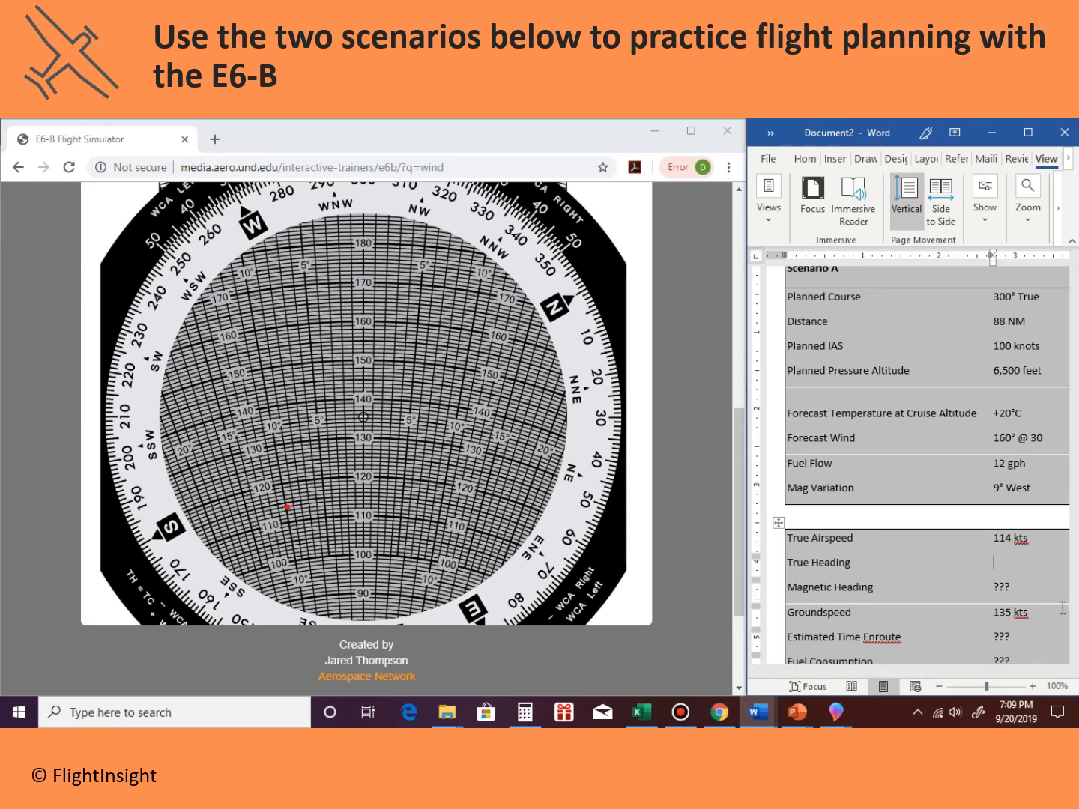
pyautogui.write('290°')
# Replace the Magnetic Heading placeholder with 299° and bring the Fuel Consumption row into view.
pyautogui.click(1013, 590)
pyautogui.press('BackSpace')
pyautogui.press('BackSpace')
pyautogui.press('BackSpace')
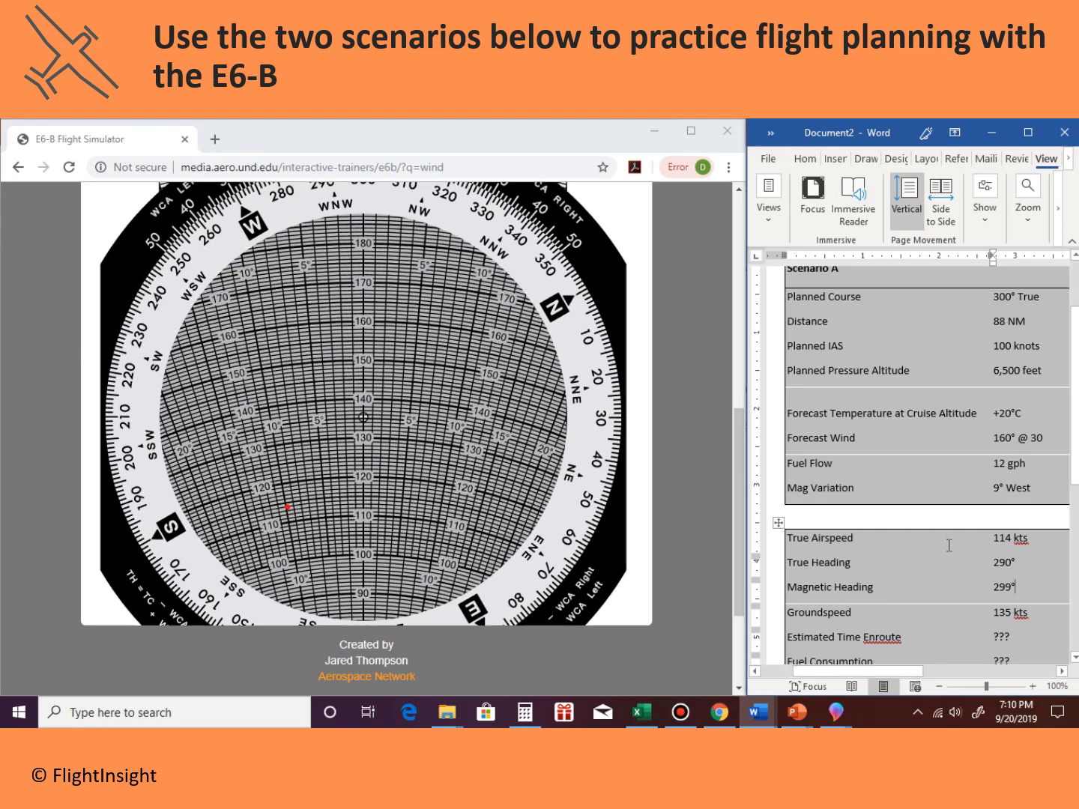
pyautogui.rightClick(1074, 663)
pyautogui.click(925, 589)
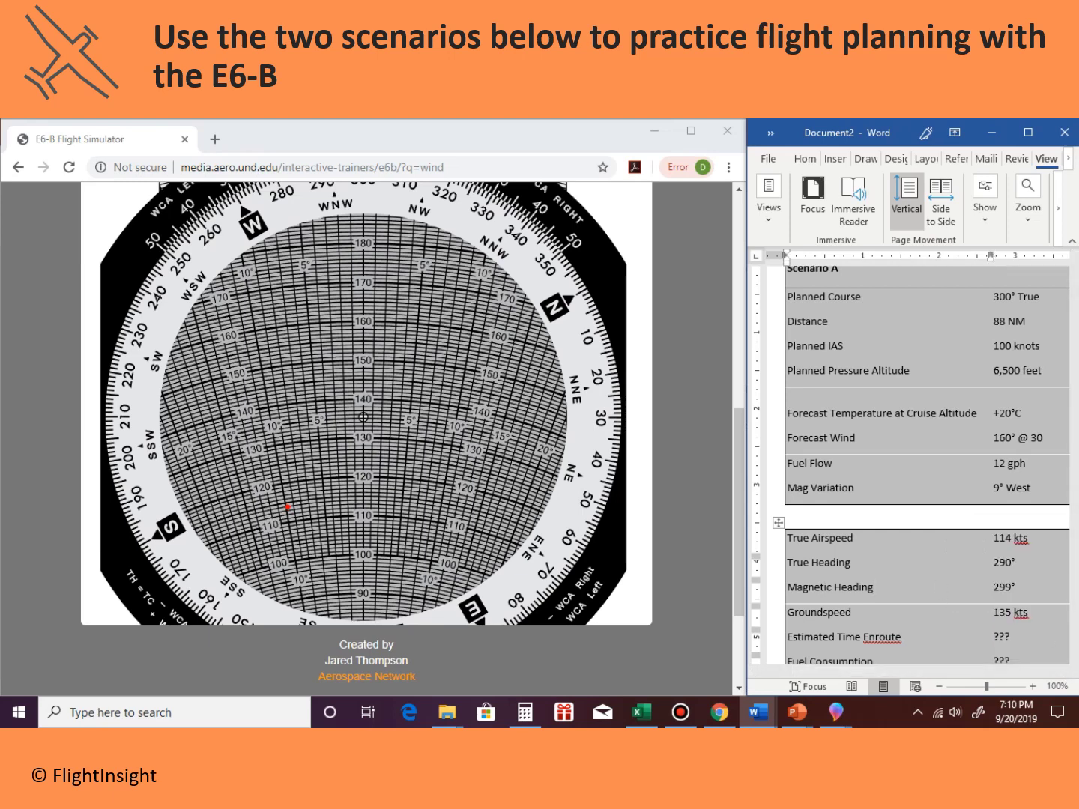
pyautogui.click(1076, 658)
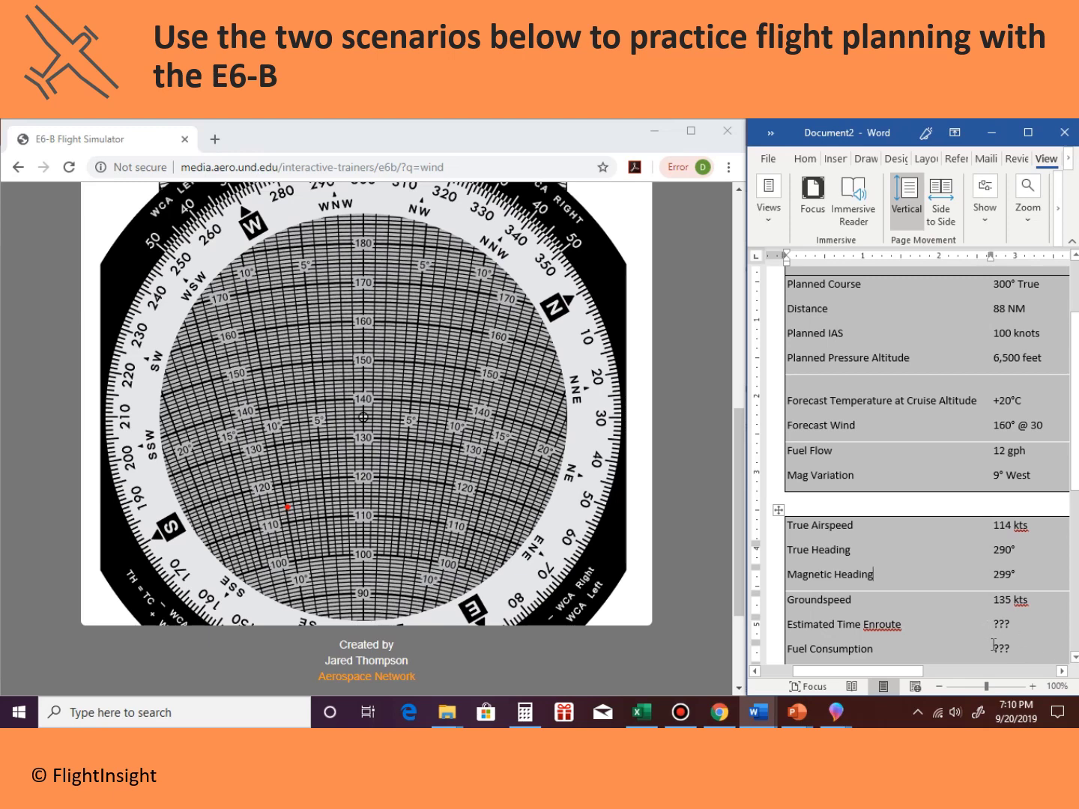
# Return to the E6-B simulator, dismissing a stray context menu.
pyautogui.click(738, 436)
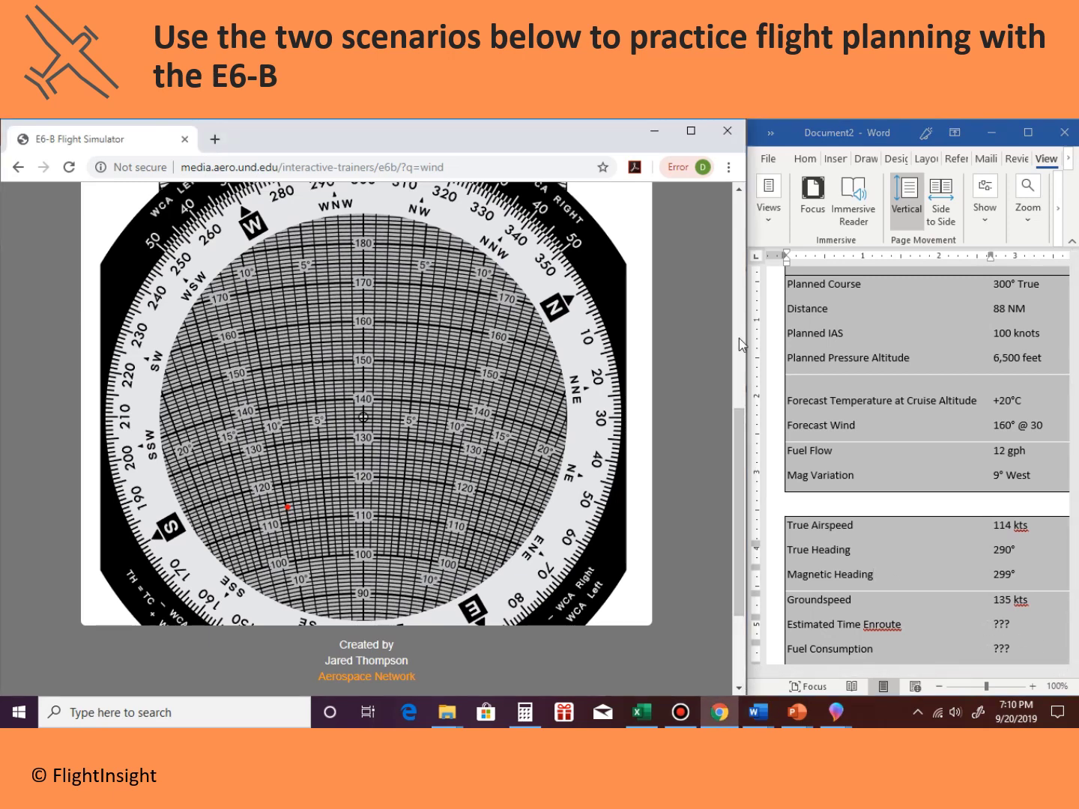
pyautogui.rightClick(736, 332)
pyautogui.click(720, 358)
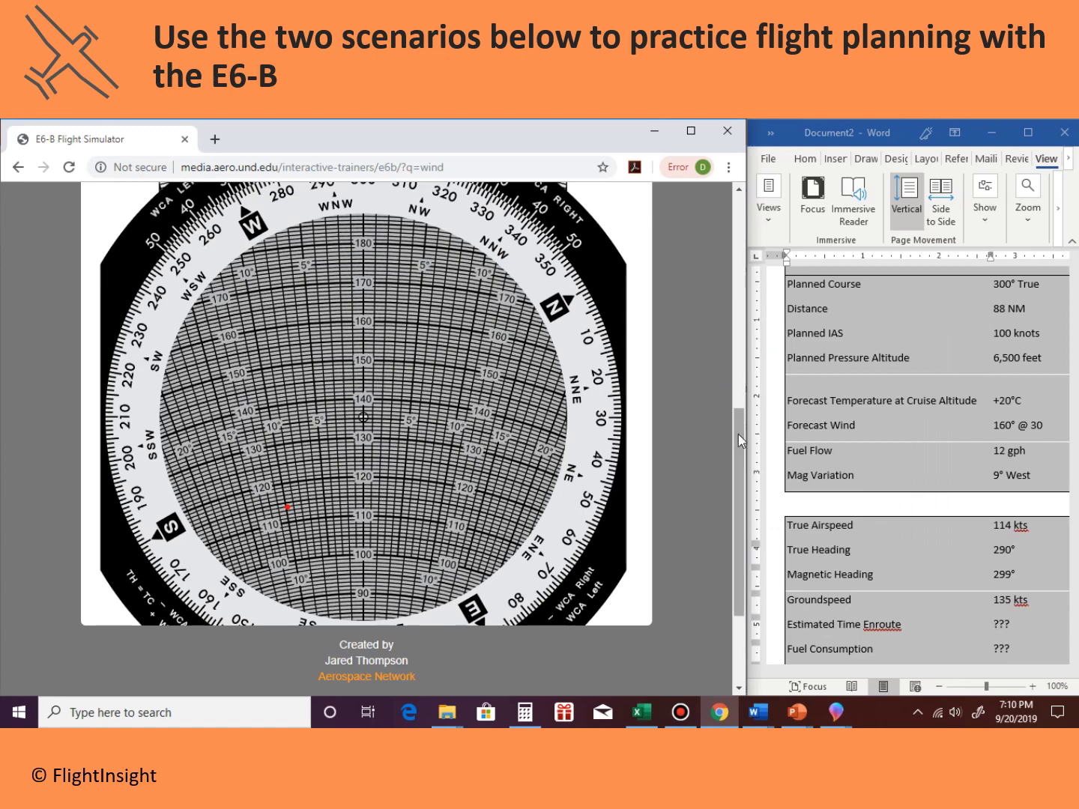
pyautogui.moveTo(739, 434); pyautogui.dragTo(724, 217)
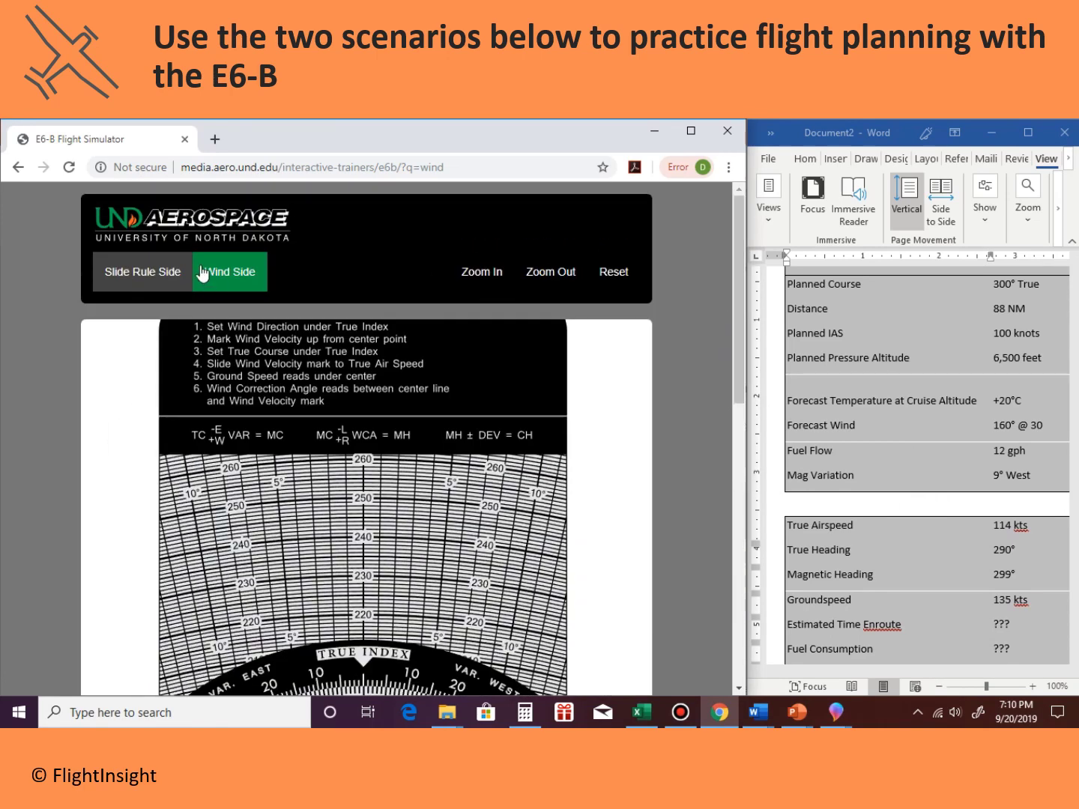
# On the slide-rule side, align the inner disk's 60 index with 135, then enlarge the view.
pyautogui.click(162, 269)
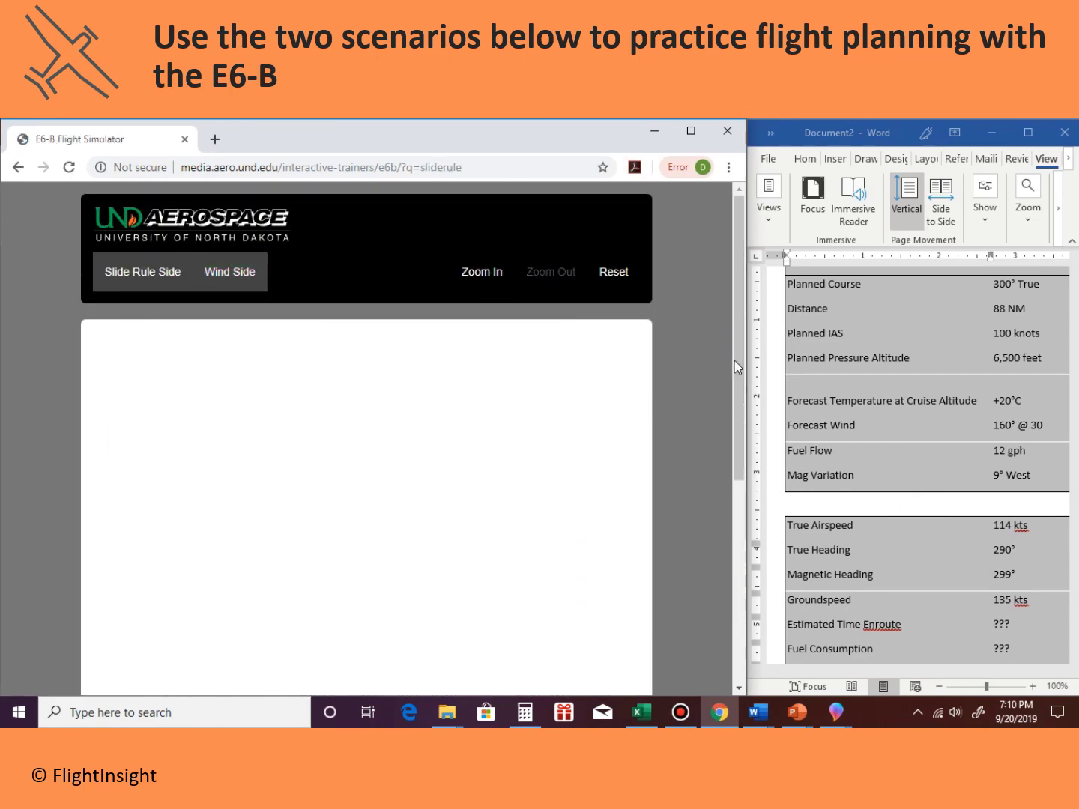
pyautogui.moveTo(734, 361); pyautogui.dragTo(738, 408)
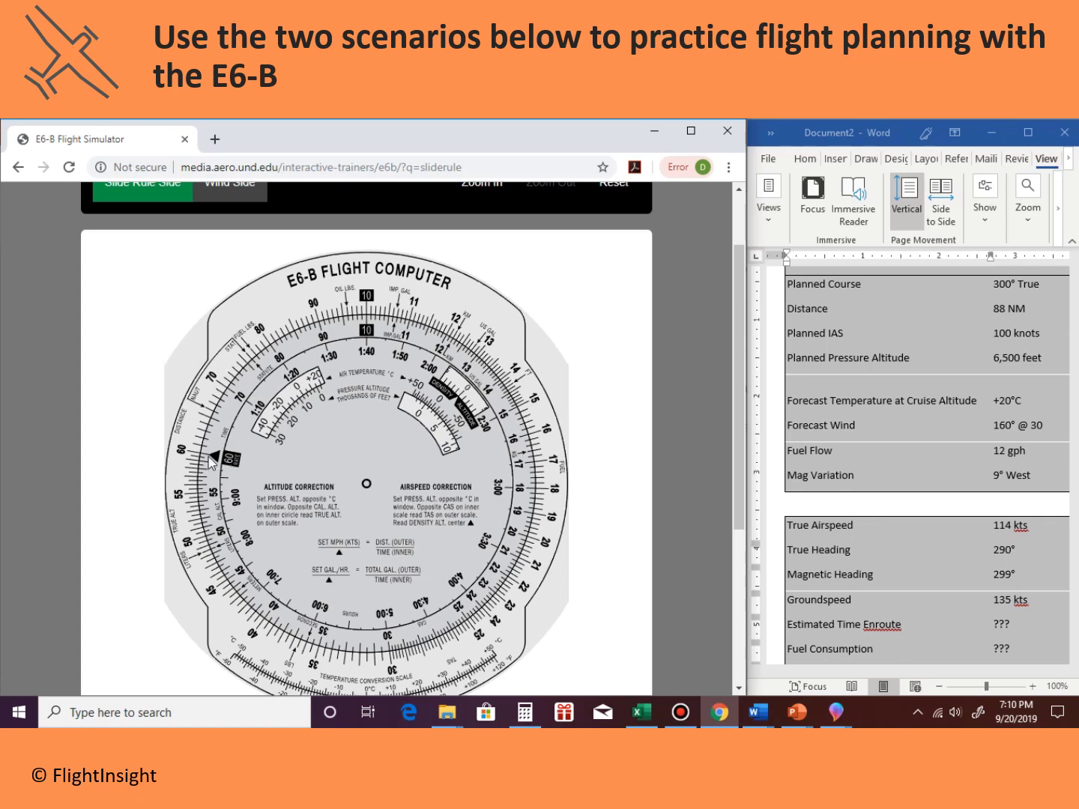
pyautogui.moveTo(212, 462); pyautogui.dragTo(479, 384)
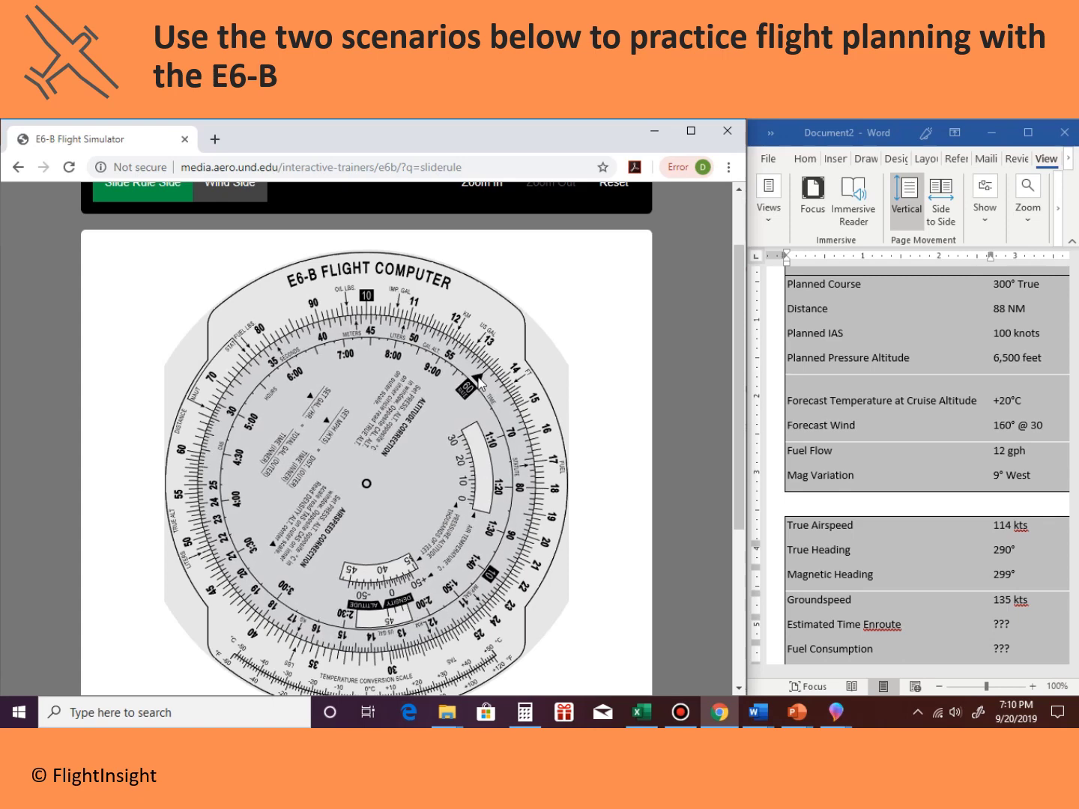
pyautogui.click(485, 196)
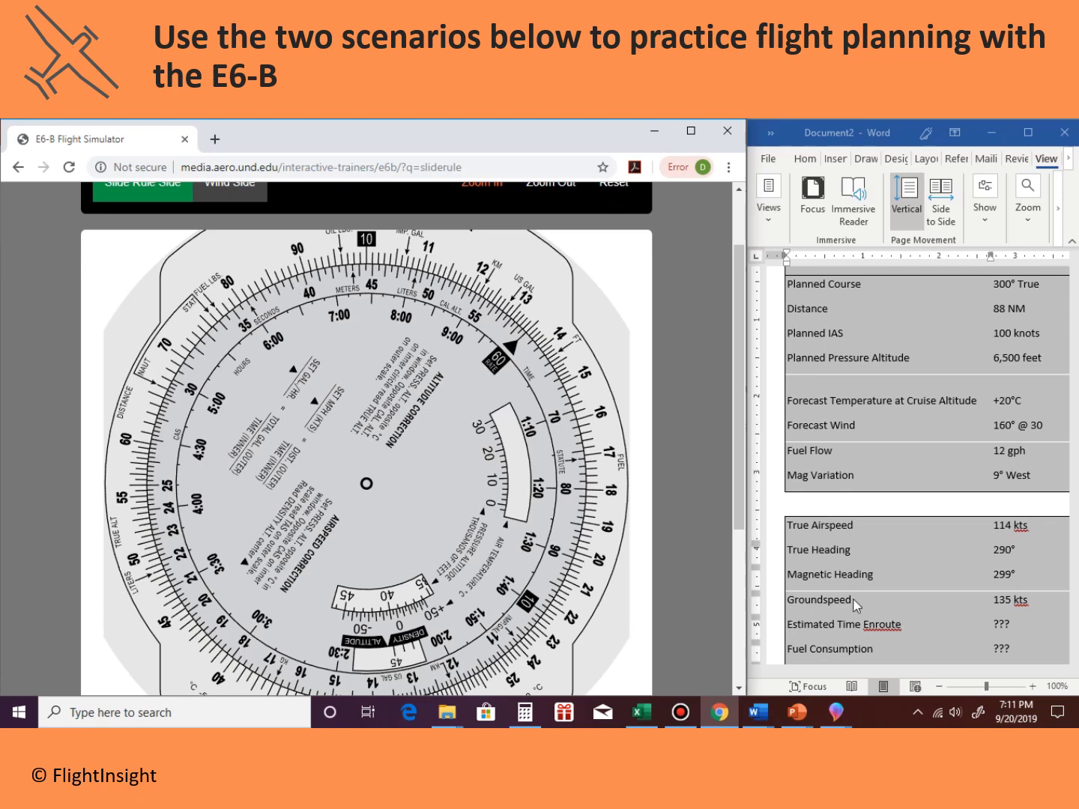
# Enter 39 min as Estimated Time Enroute, then move to the Fuel Consumption cell.
pyautogui.click(1006, 622)
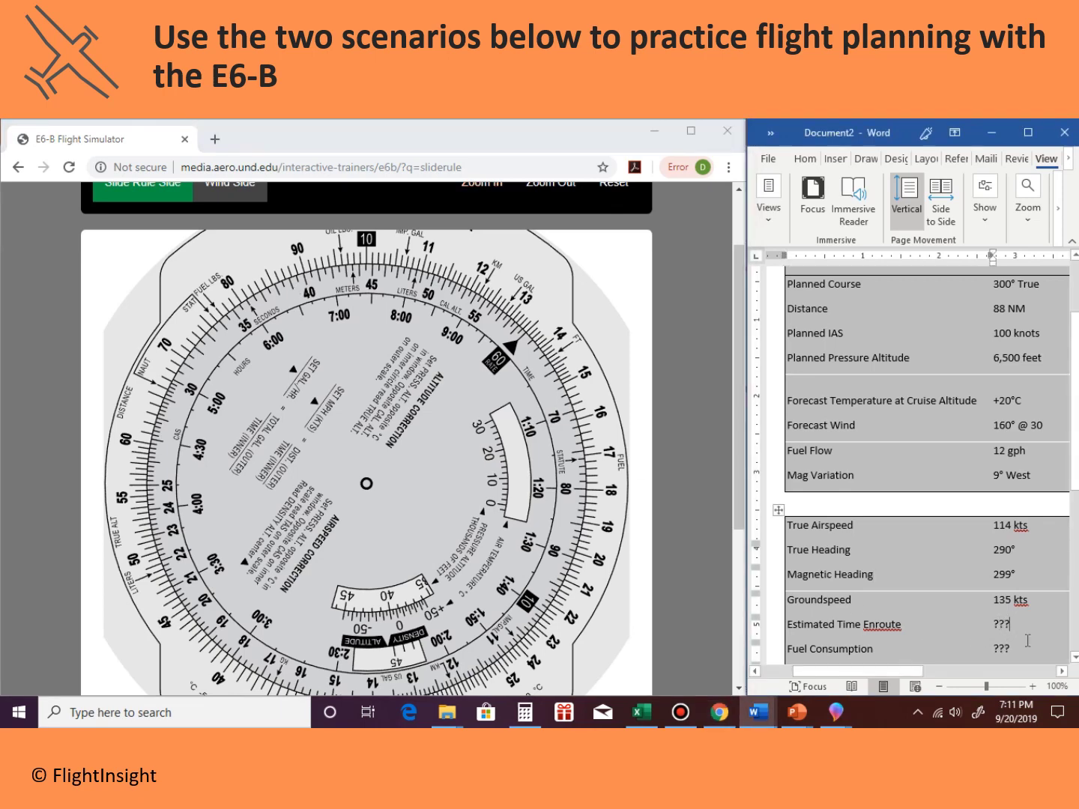
pyautogui.press('BackSpace')
pyautogui.press('BackSpace')
pyautogui.press('BackSpace')
pyautogui.write('39')
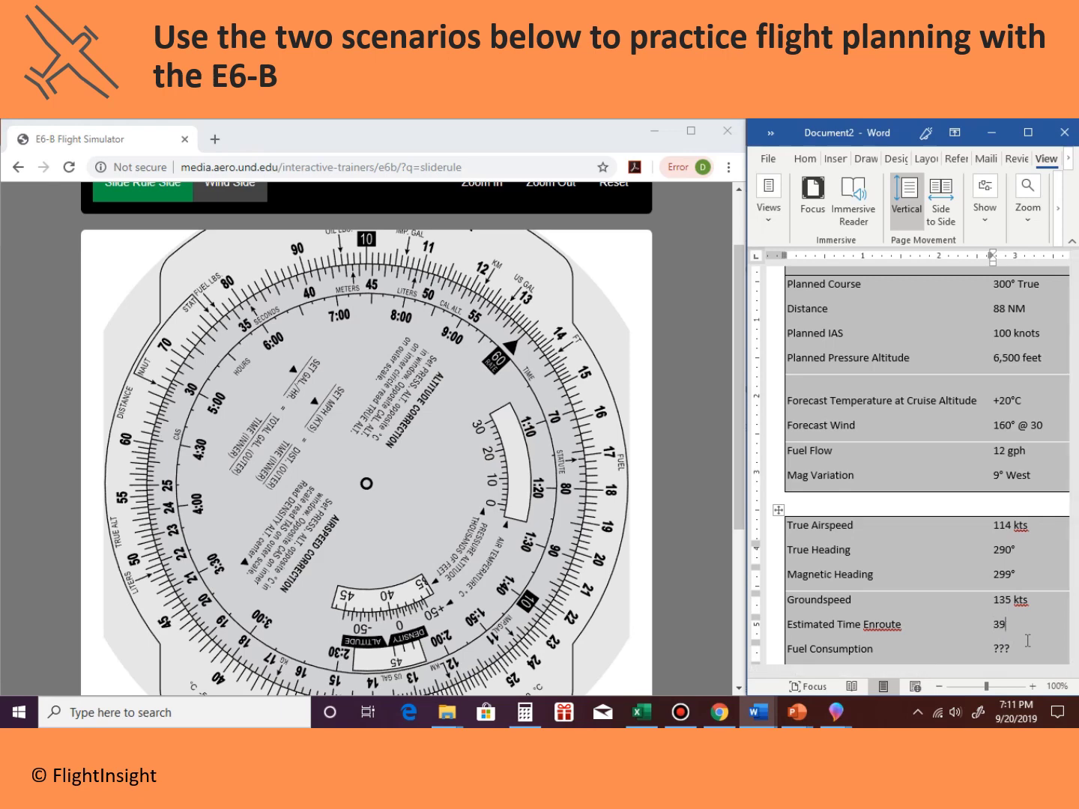
pyautogui.write(' min')
pyautogui.click(1021, 648)
pyautogui.click(496, 344)
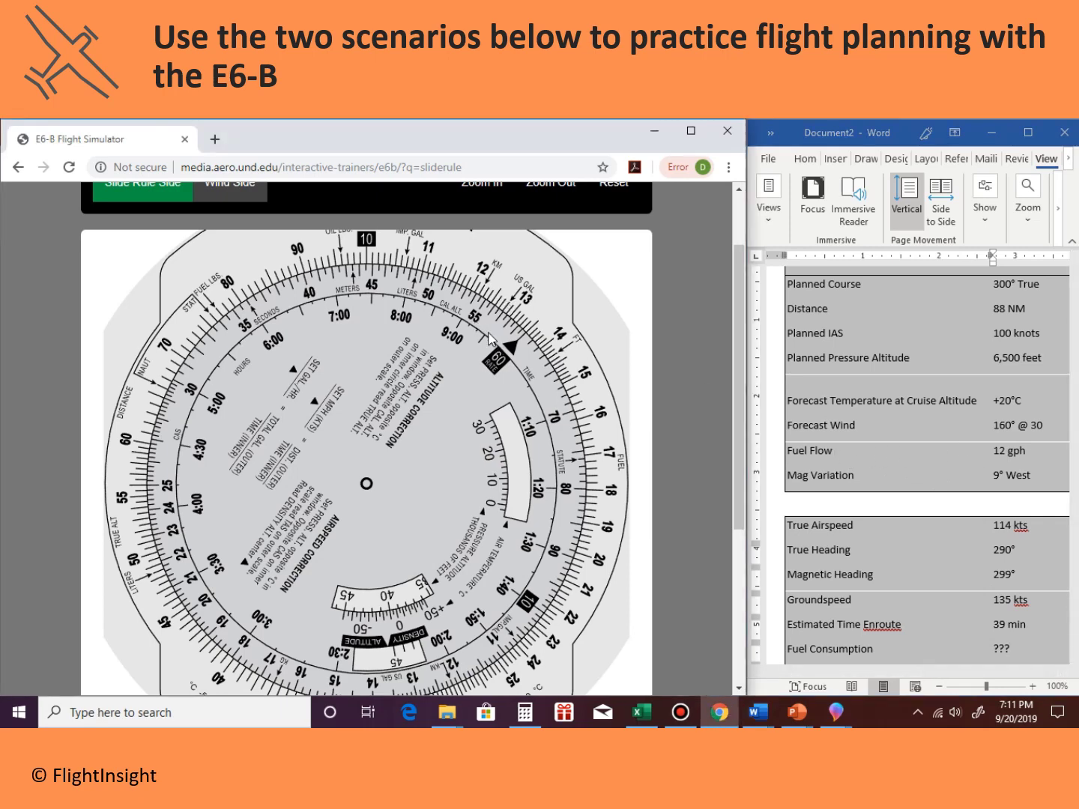
# Set the 12 gph fuel flow on the slide rule and enter 7.3 gal as Fuel Consumption.
pyautogui.moveTo(478, 330); pyautogui.dragTo(448, 310)
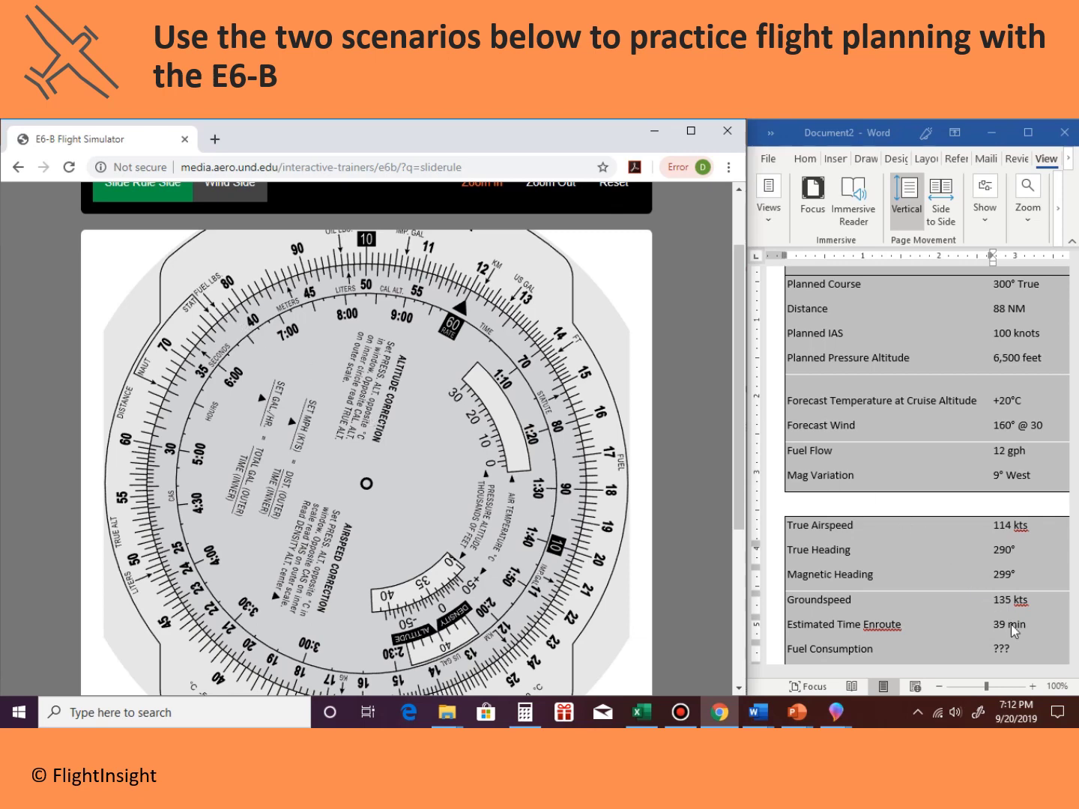
pyautogui.click(1006, 650)
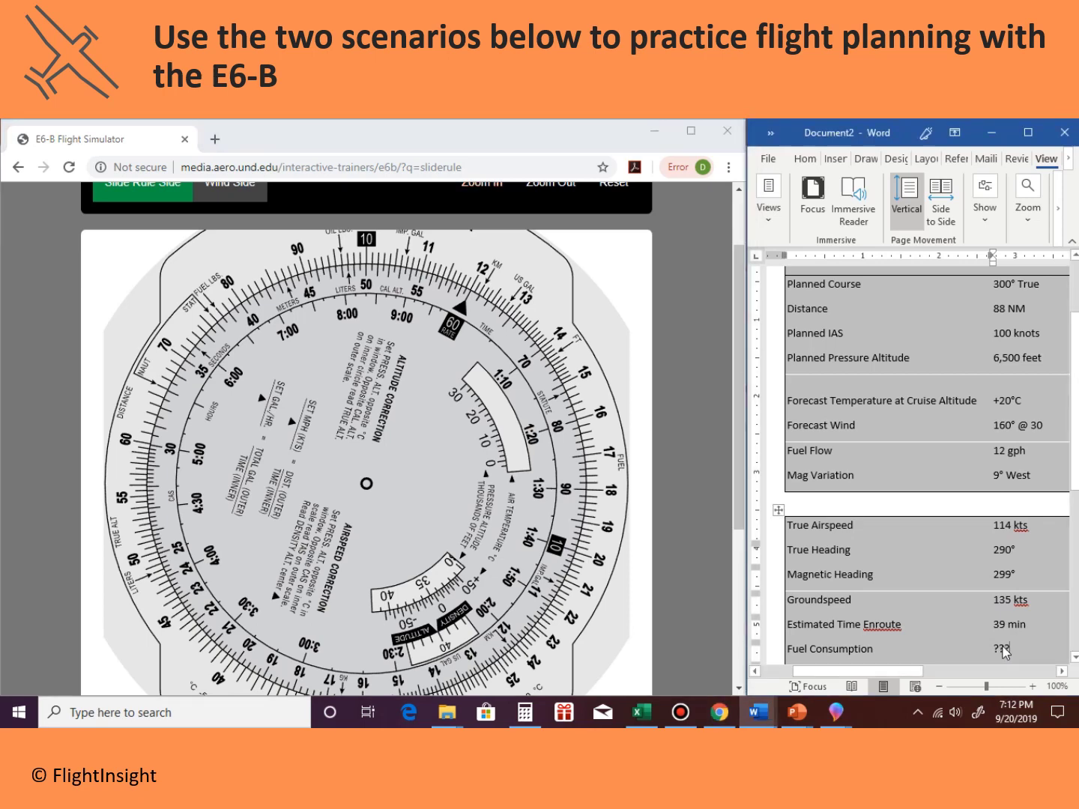
pyautogui.press('BackSpace')
pyautogui.press('BackSpace')
pyautogui.press('BackSpace')
pyautogui.write('7.3 gal')
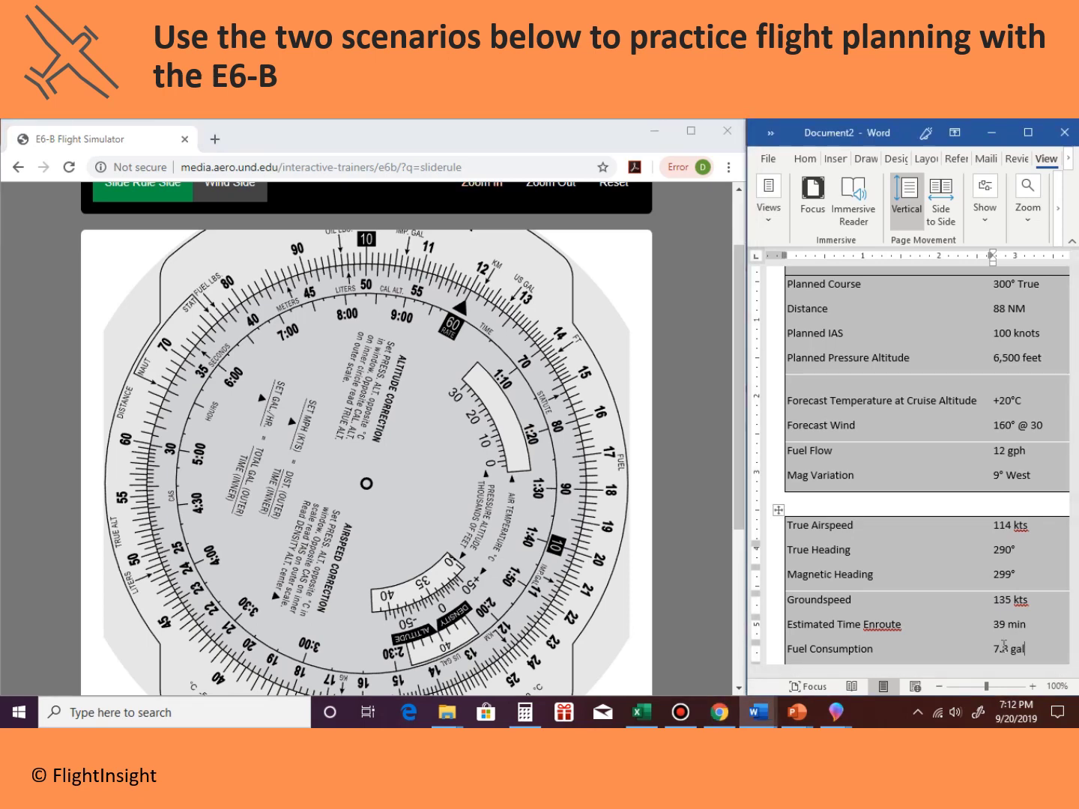